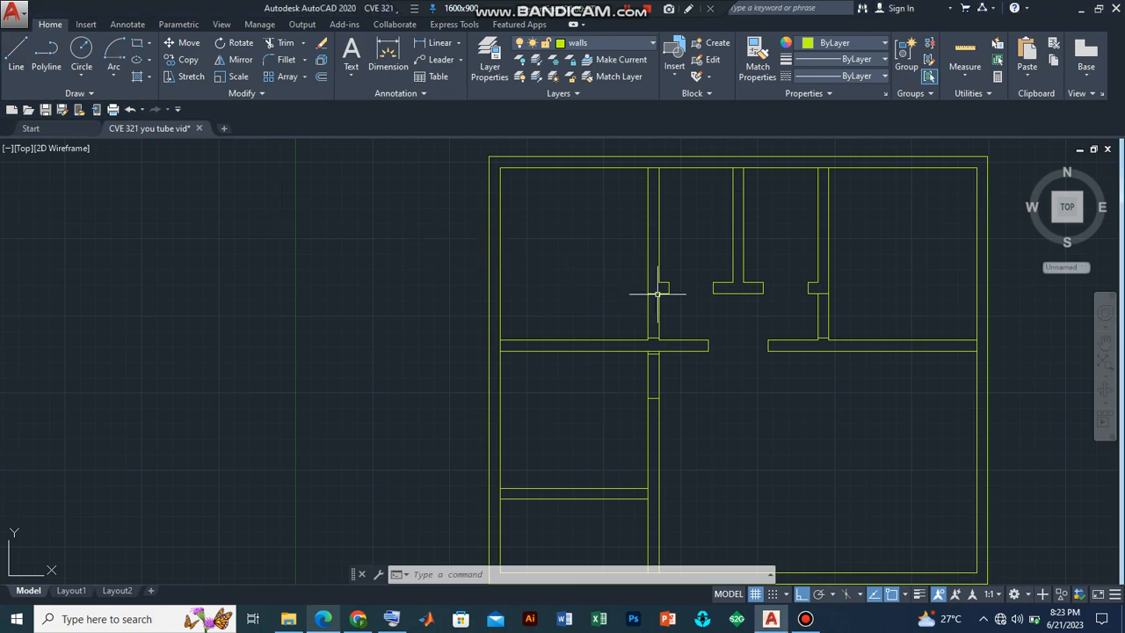
- Draw a 900-unit line leftward from the bedroom opening's wall corner as the door leaf
key("l")
key("Return")
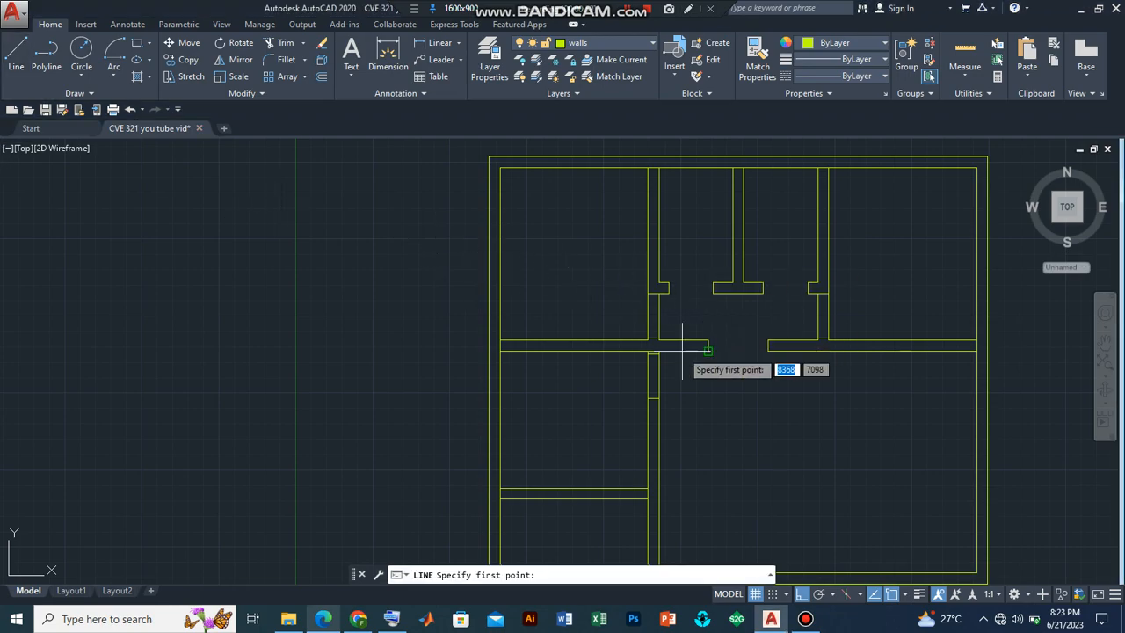
scroll(653, 338, "up", 2)
scroll(655, 338, "up", 2)
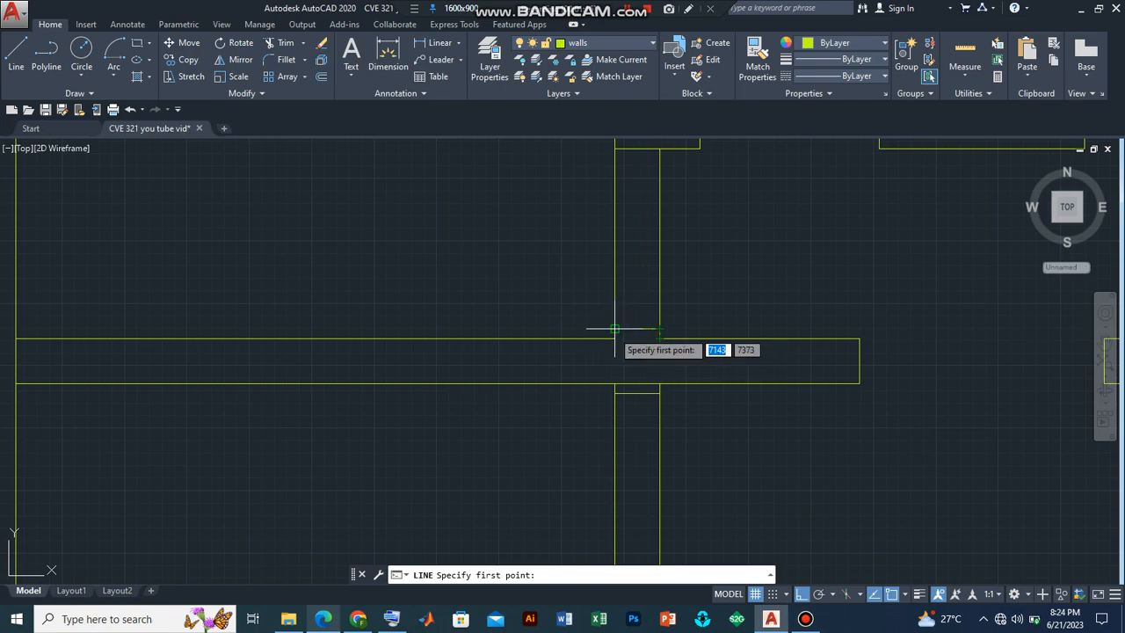
left_click(614, 330)
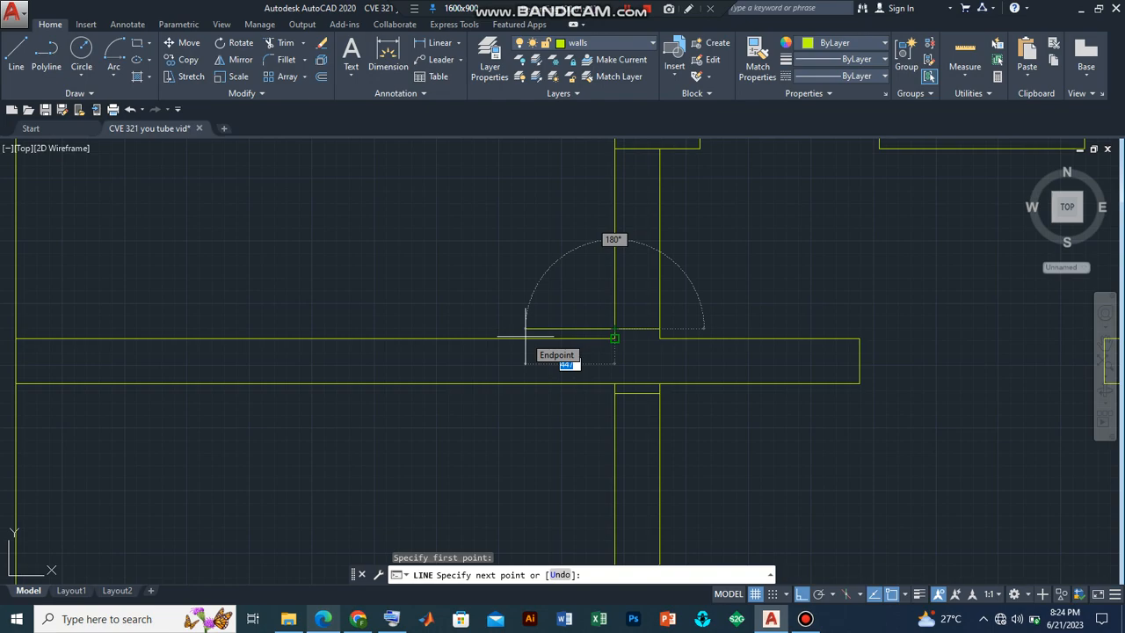
type("900")
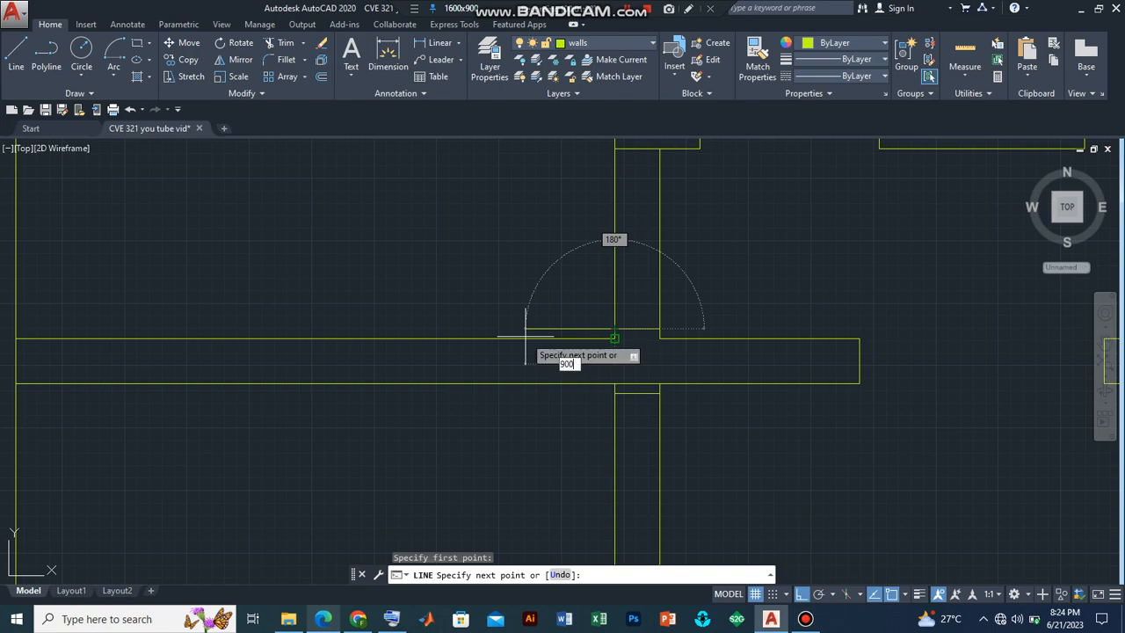
key("Return")
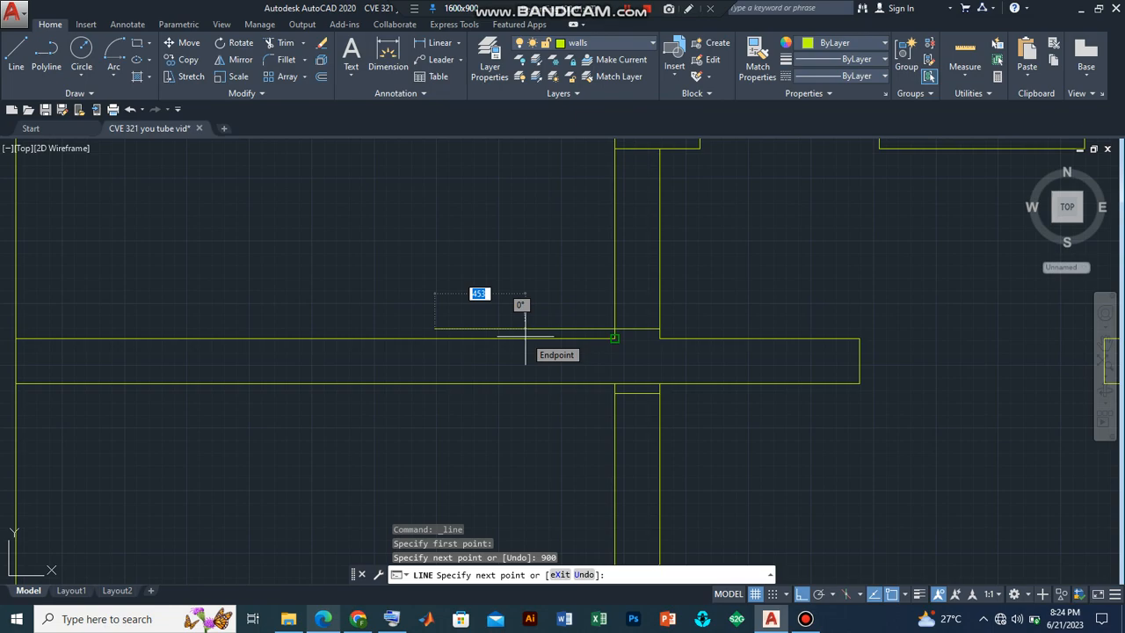
key("Return")
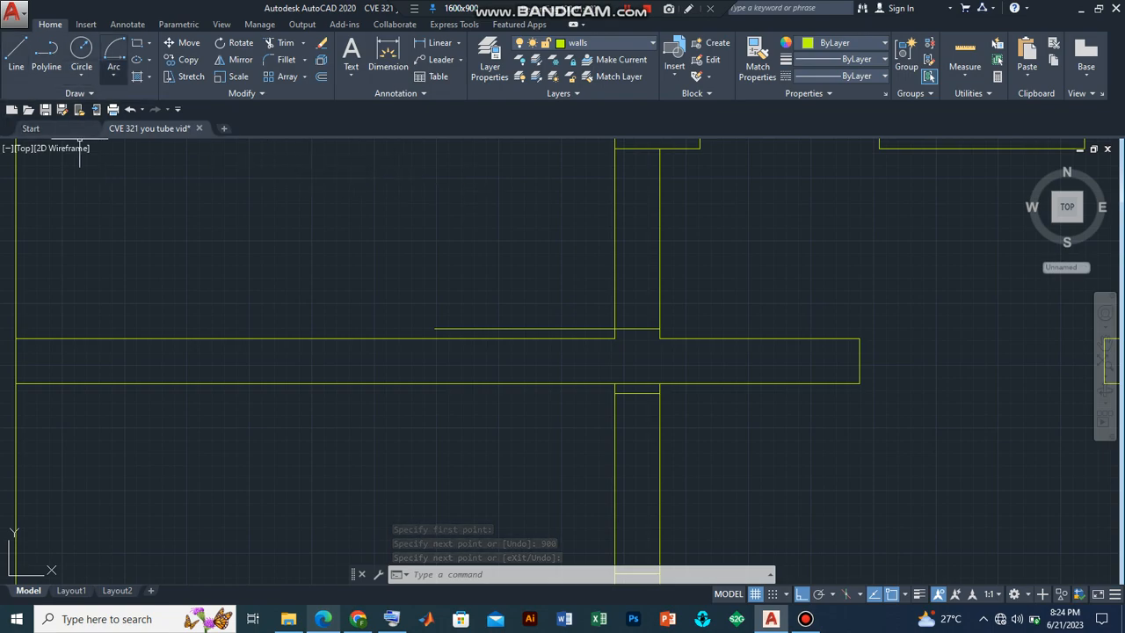
left_click(113, 77)
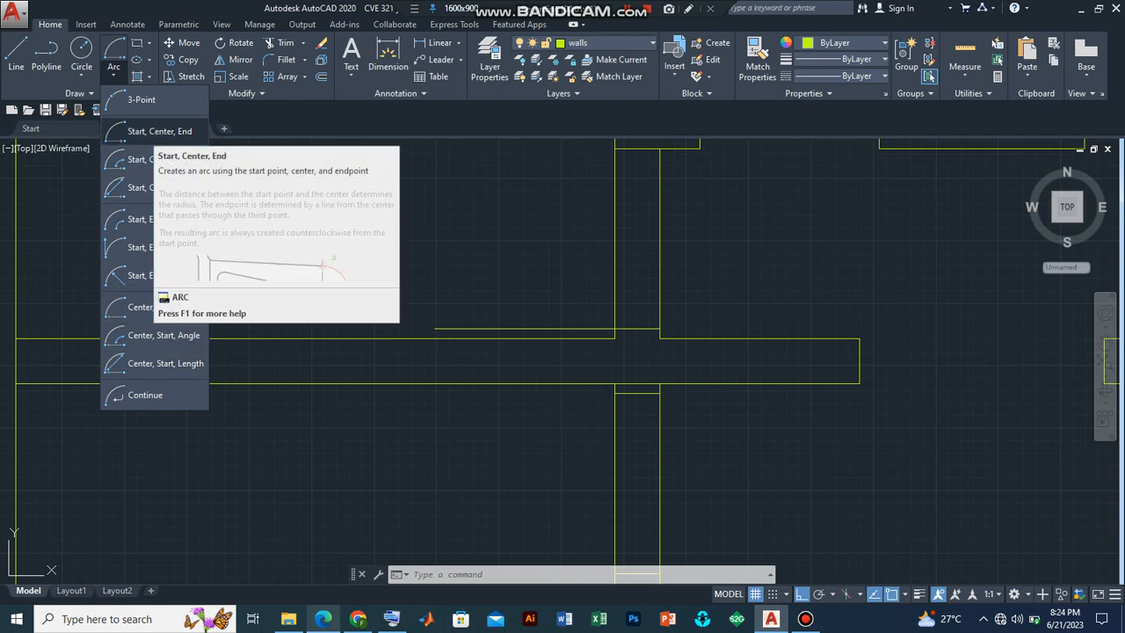
- Draw a Start-Center-End arc from the upper wall corner, centred on the hinge corner, to the leaf's free end
left_click(150, 131)
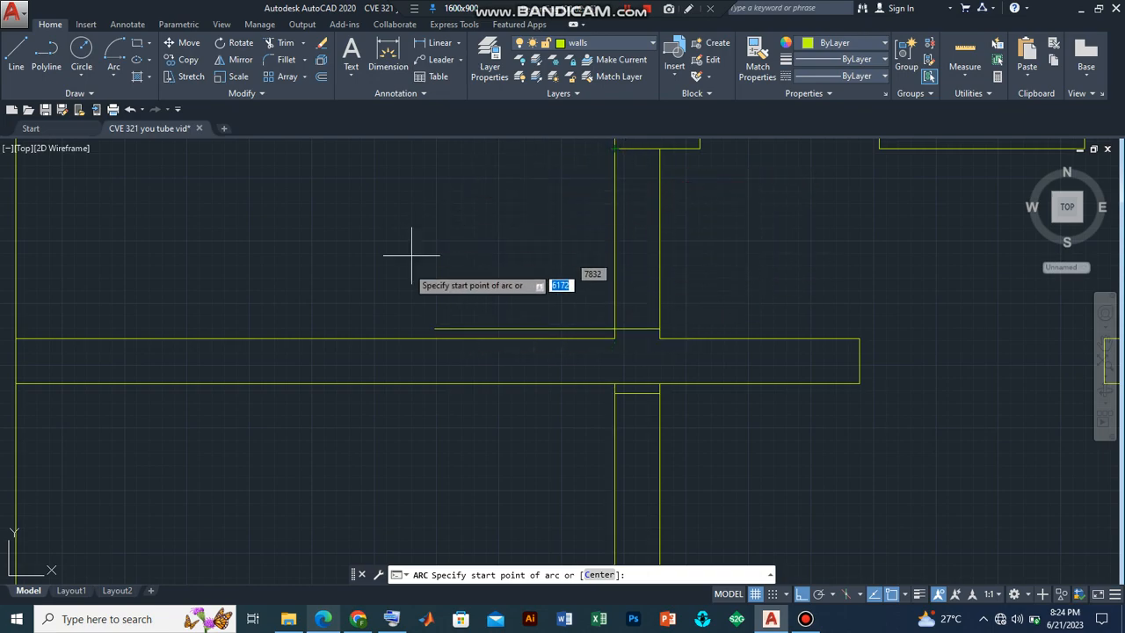
left_click(615, 148)
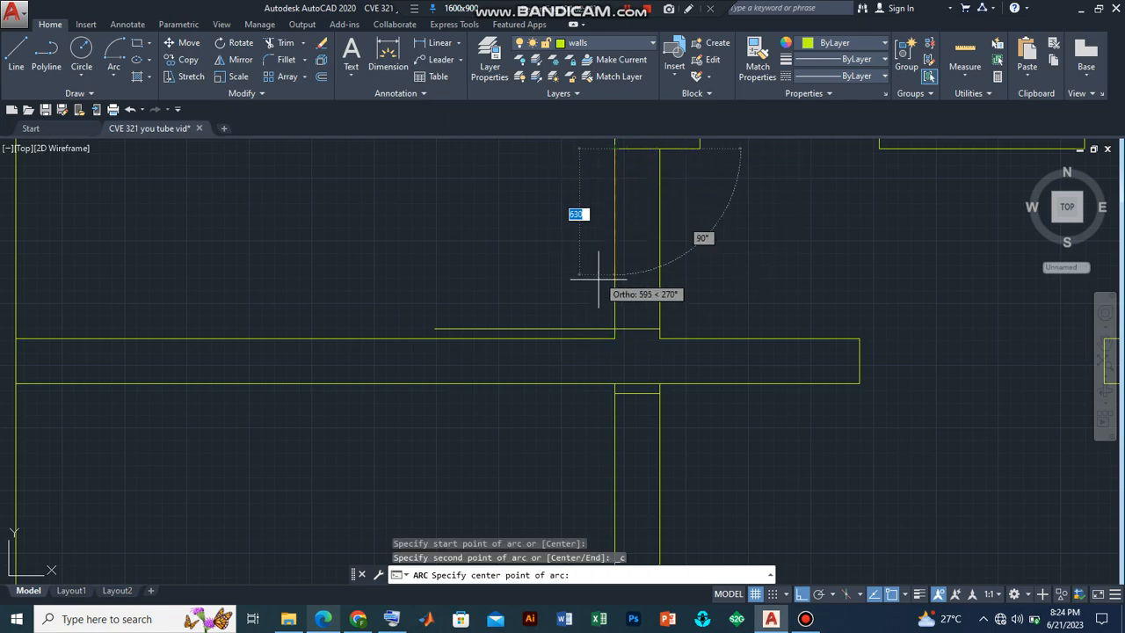
left_click(615, 329)
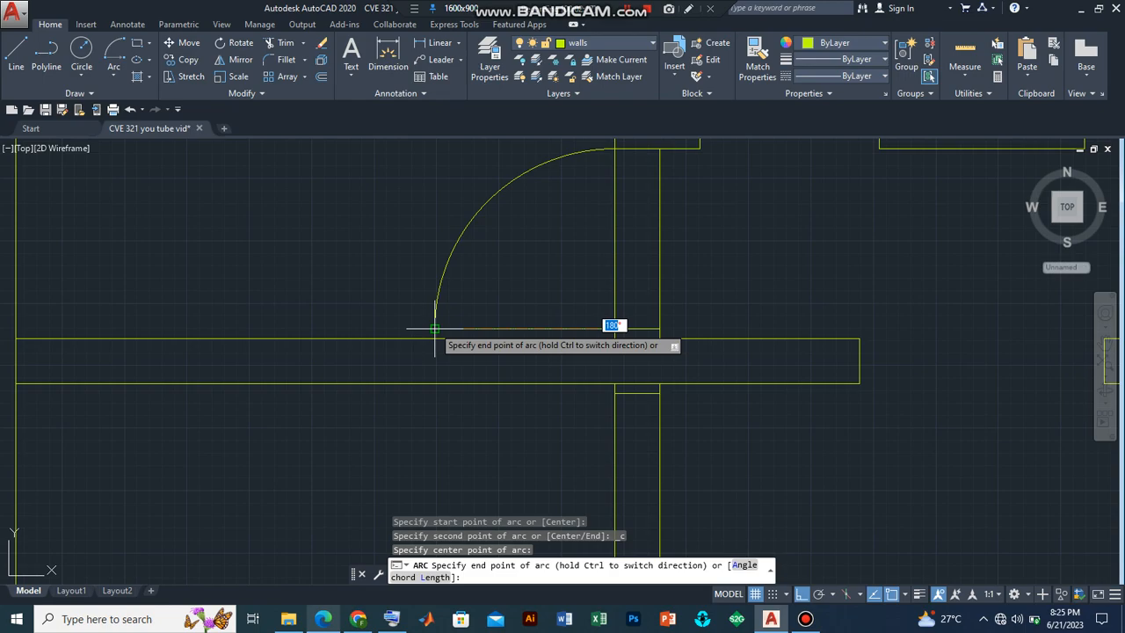
left_click(434, 329)
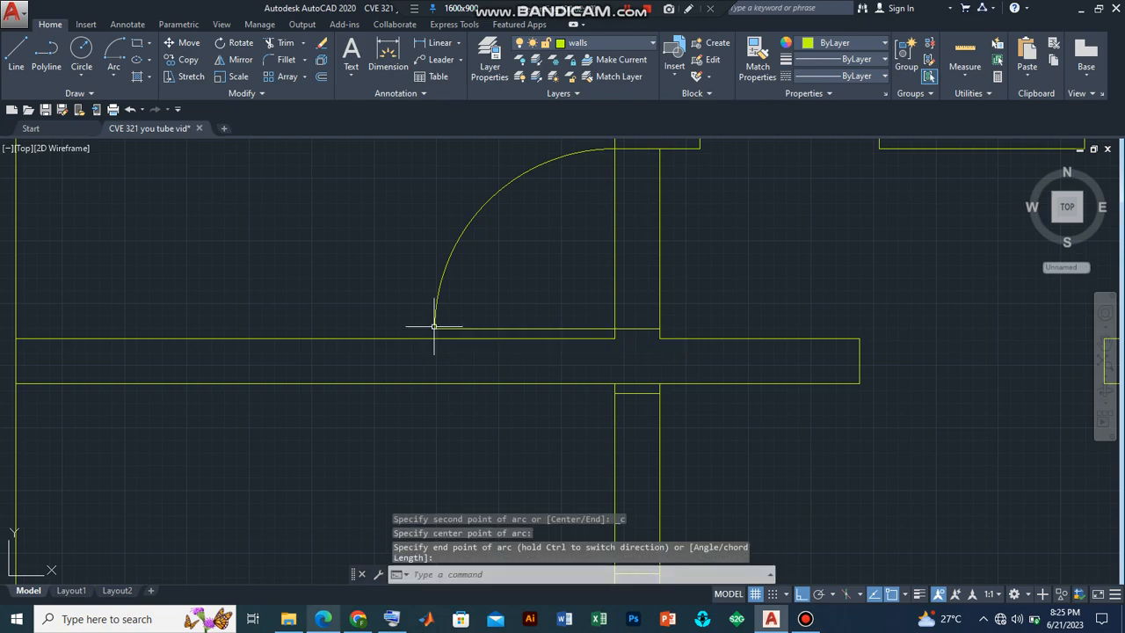
key("Return")
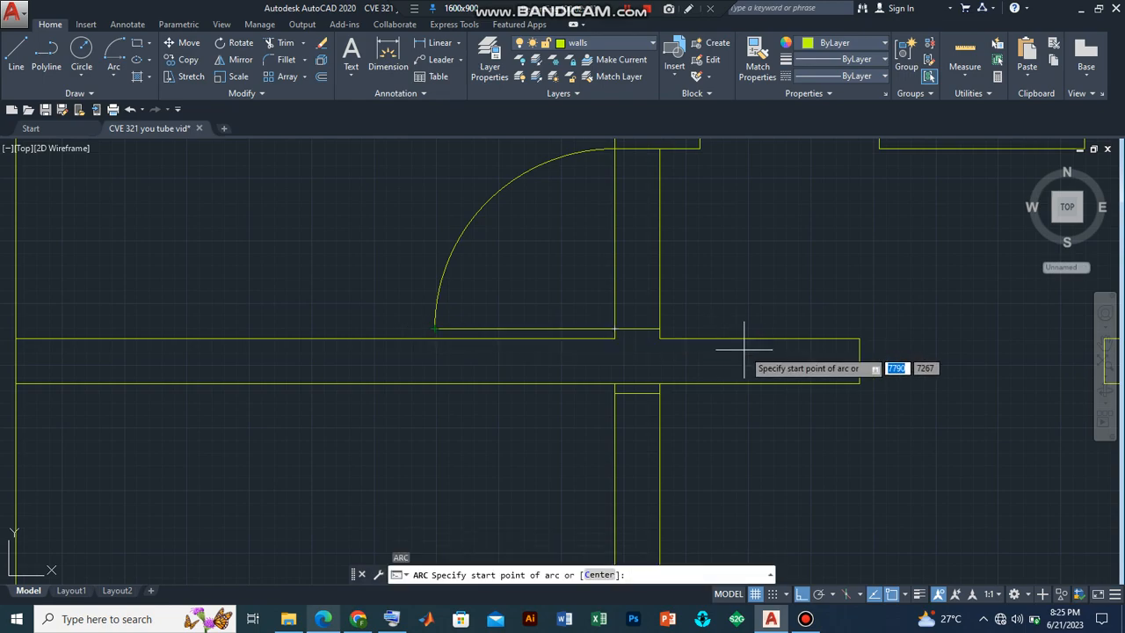
scroll(623, 304, "down", 2)
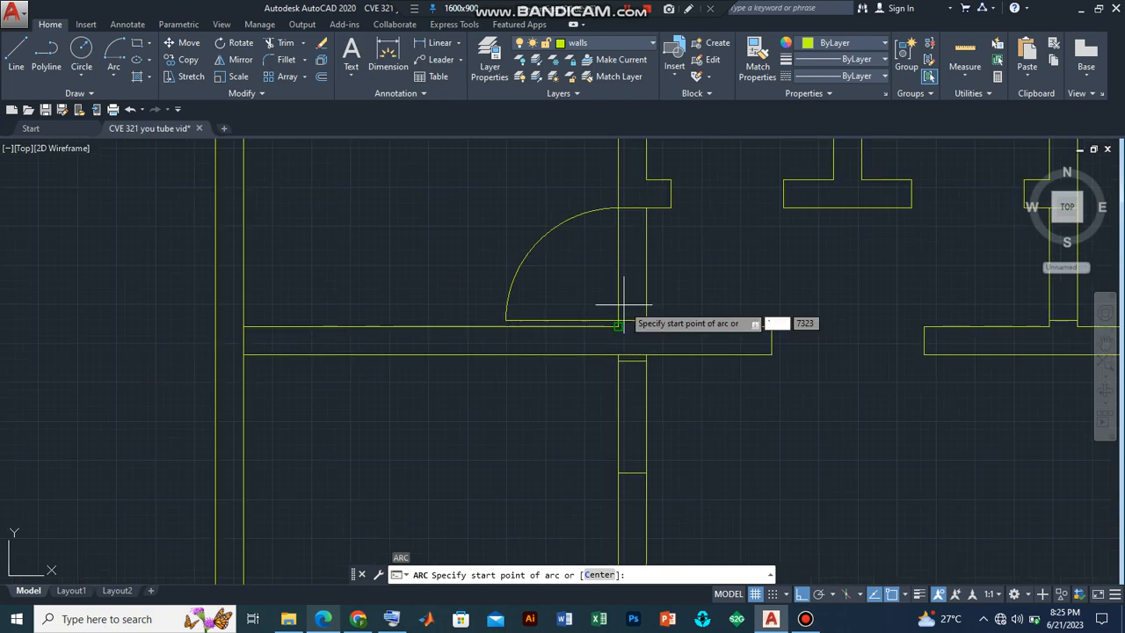
- Select the door jamb lines for a trim, then cancel it unchanged
key("Escape")
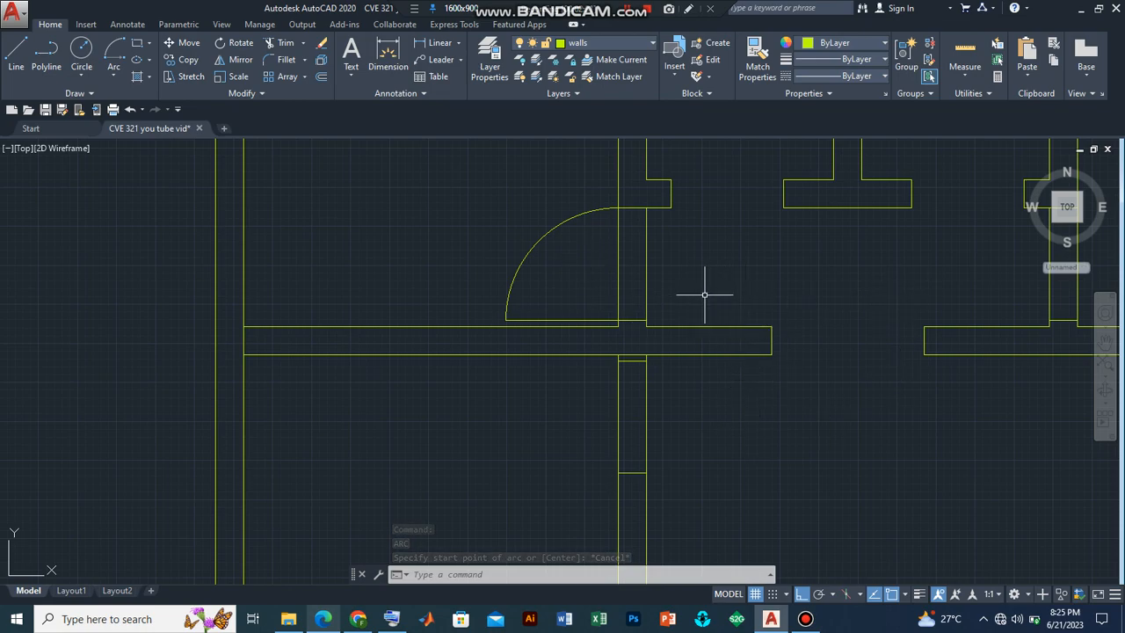
left_click(704, 295)
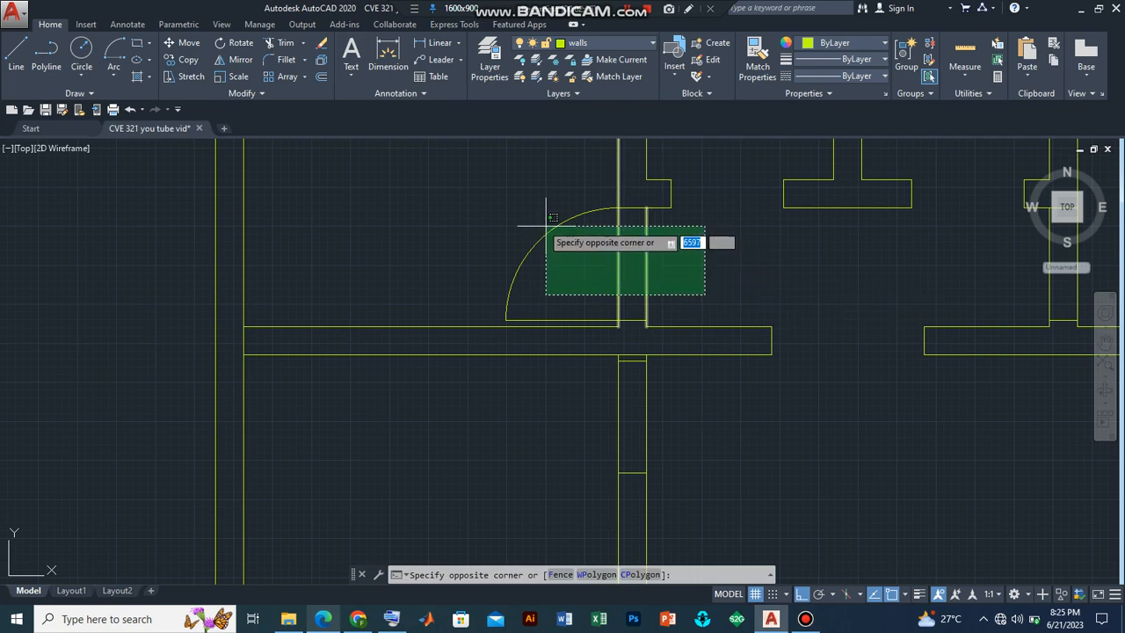
left_click(593, 236)
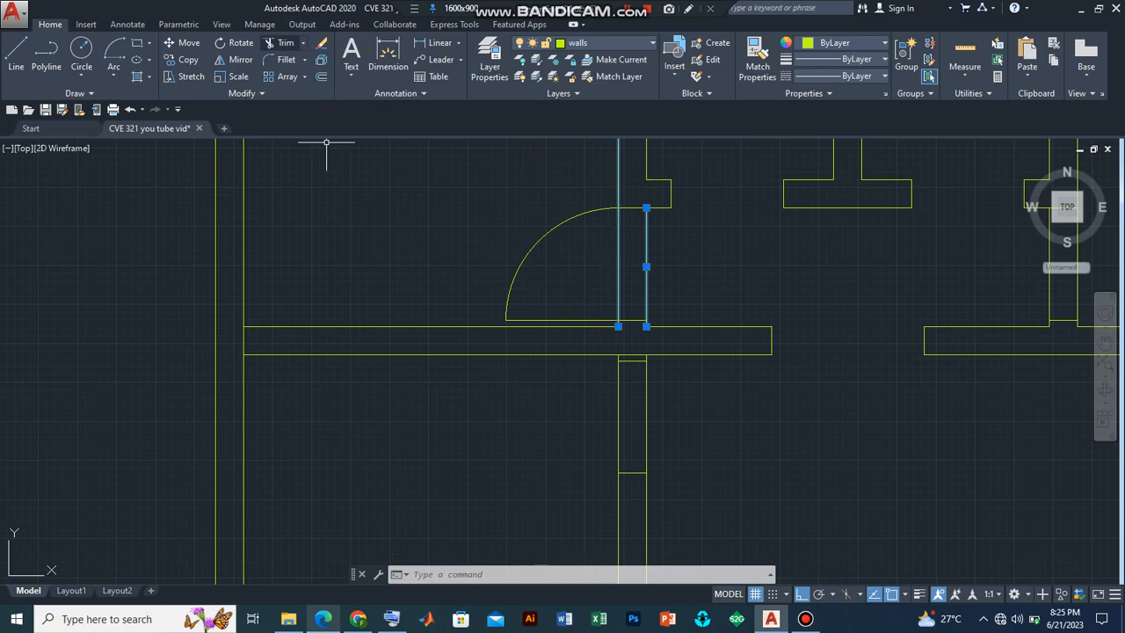
left_click(279, 42)
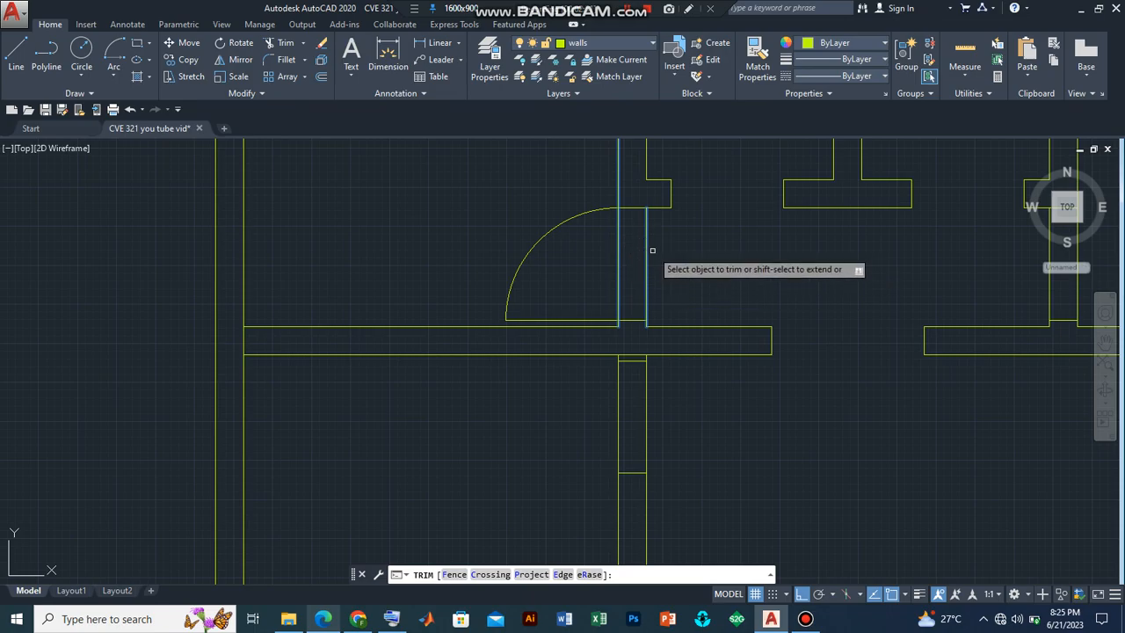
key("Escape")
- Trim the wall line inside the opening against the arc and walls, then delete the leftover jamb line
left_click(721, 299)
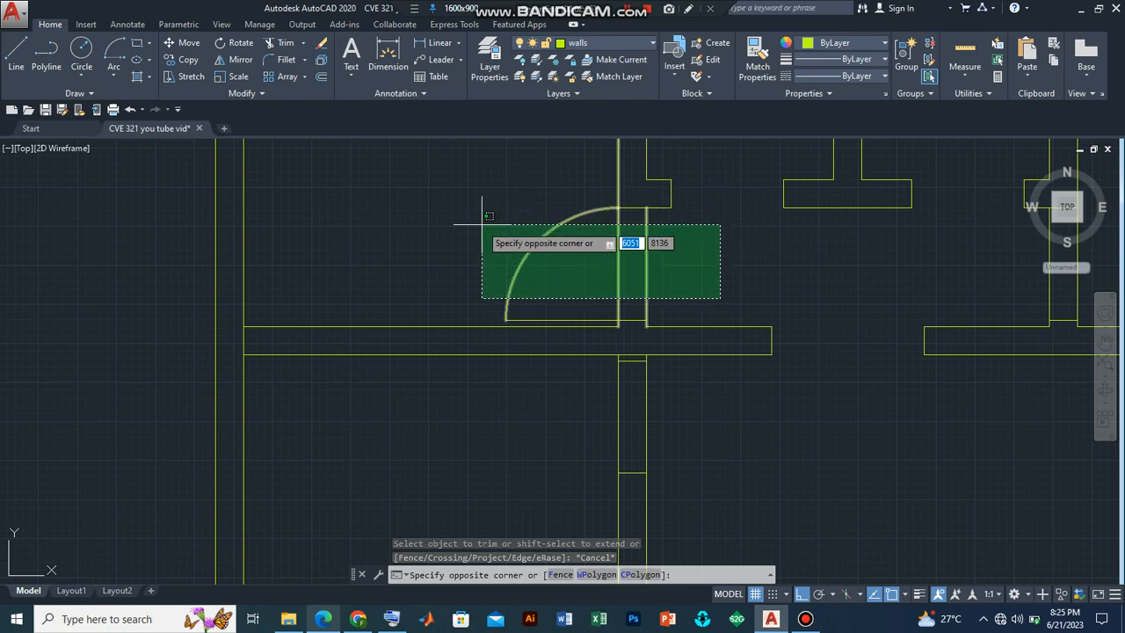
left_click(448, 167)
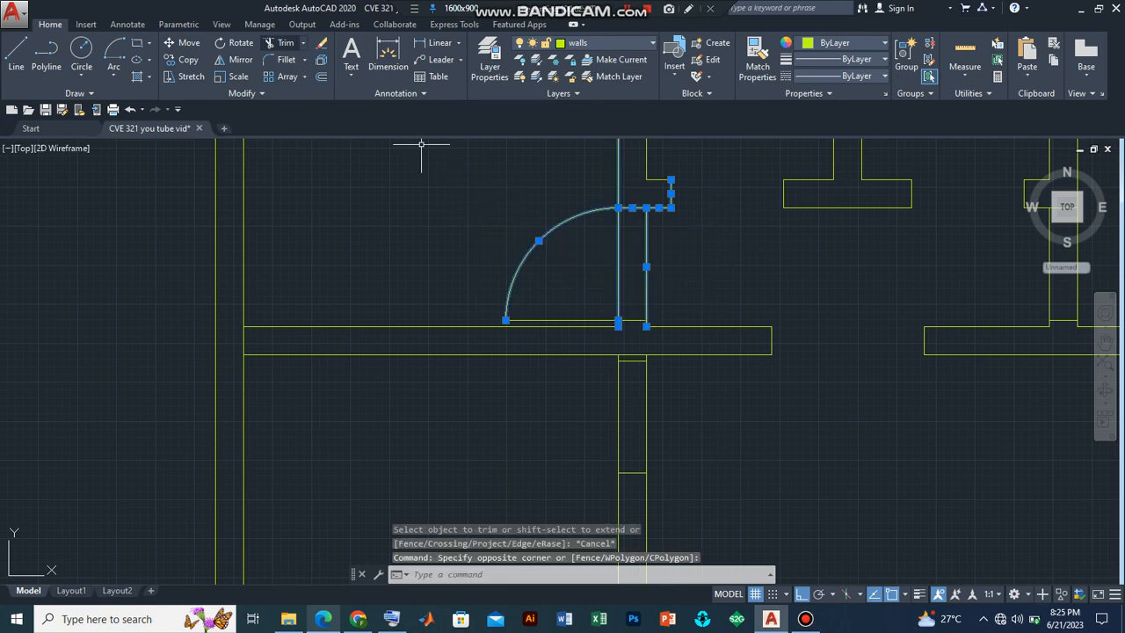
left_click(280, 43)
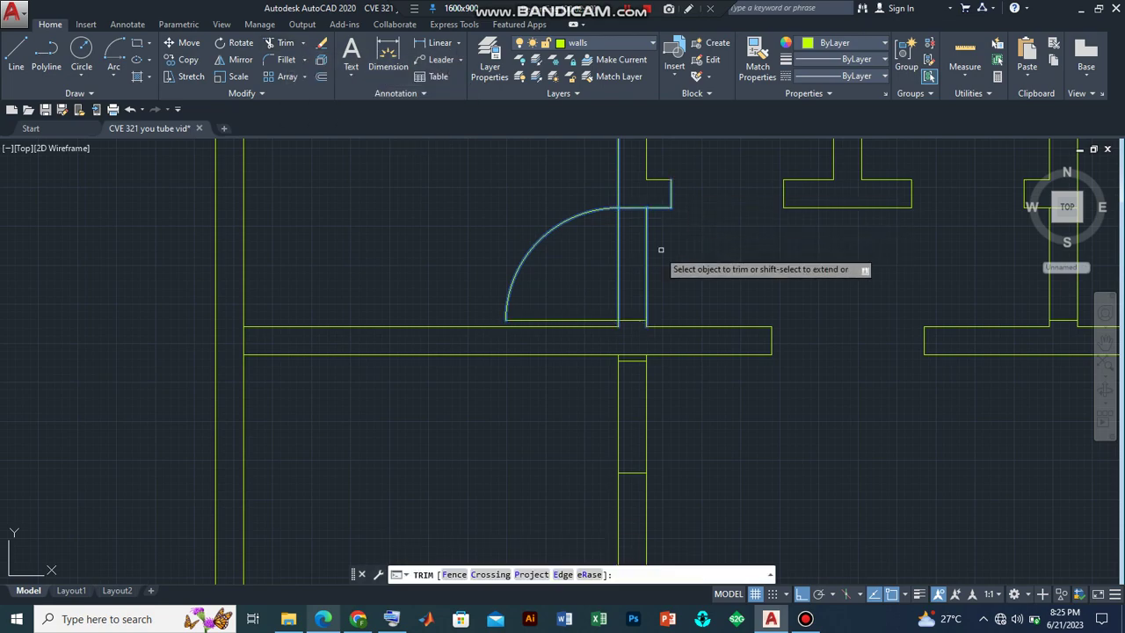
left_click(618, 259)
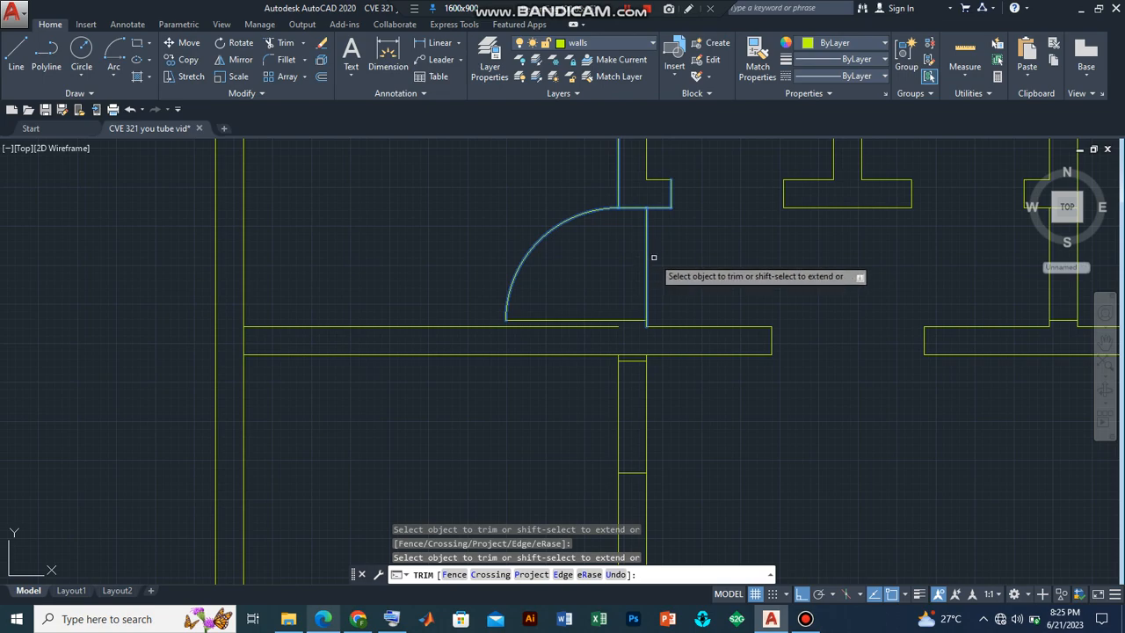
key("Escape")
left_click(646, 264)
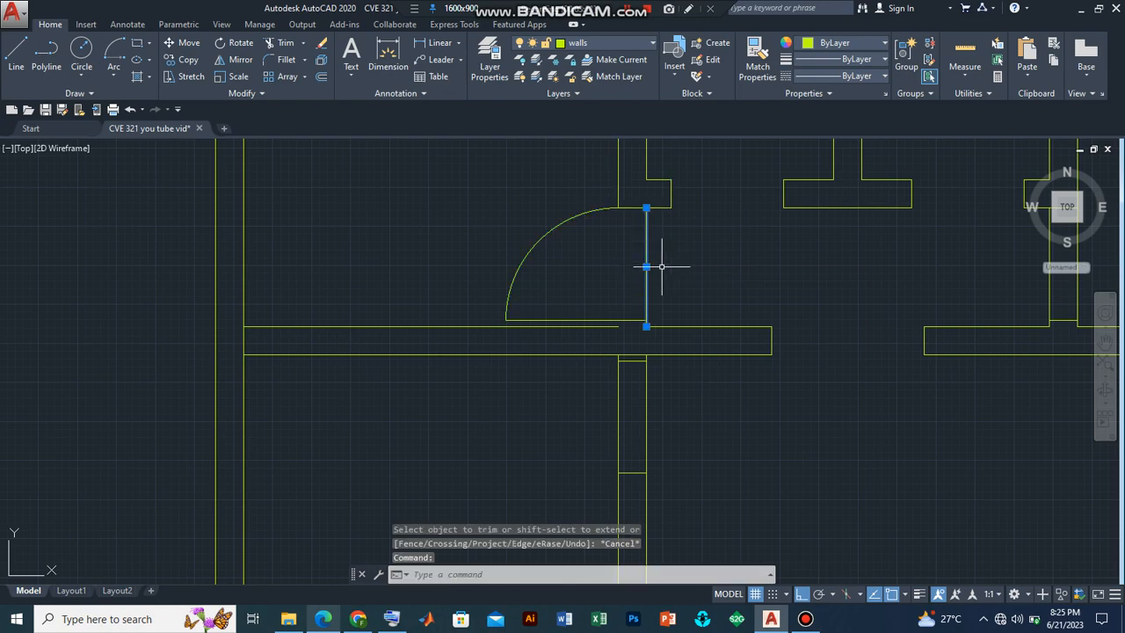
key("Delete")
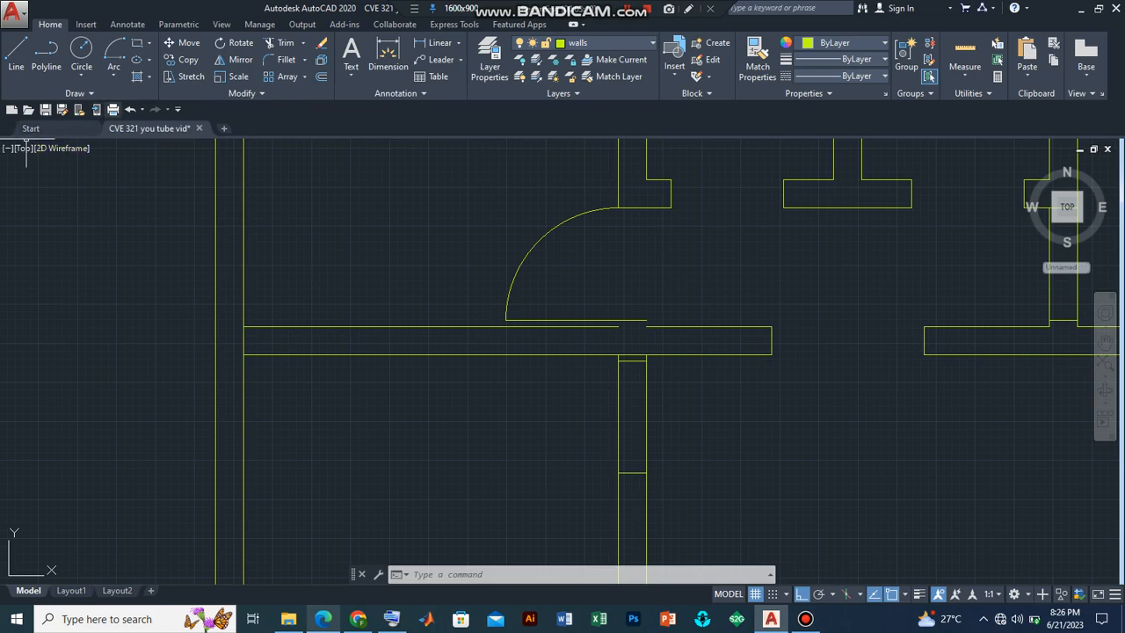
- Undo the jamb deletion and the earlier wall trim
key("ctrl+z")
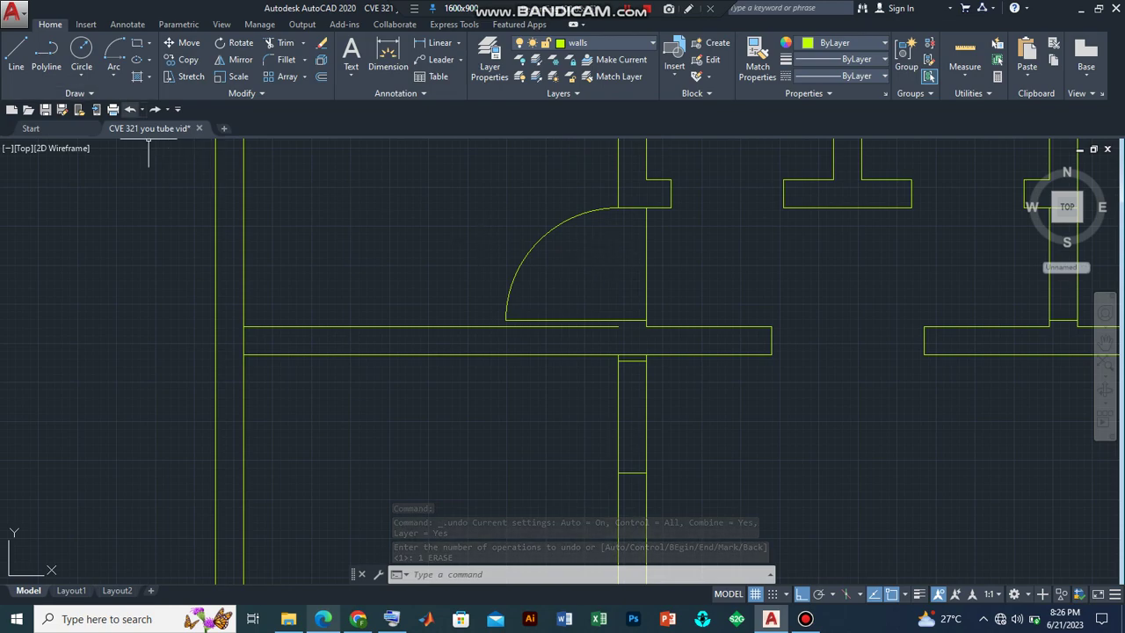
left_click(130, 109)
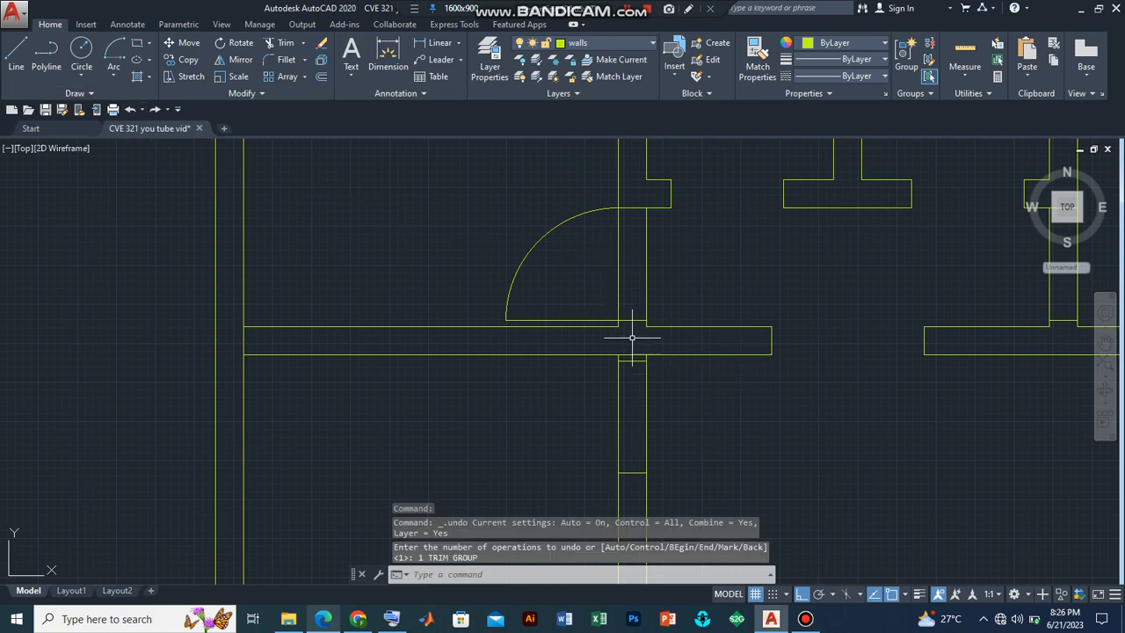
- Trim the excess wall line in the doorway using the arc, leaf and walls as cutting edges
left_click(684, 330)
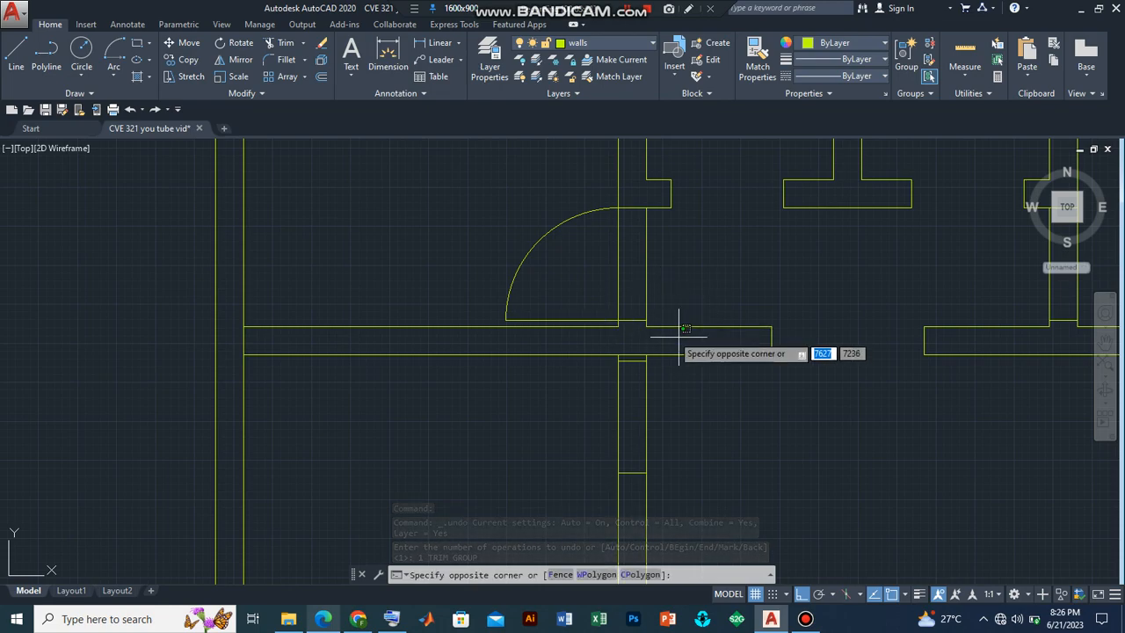
left_click(491, 183)
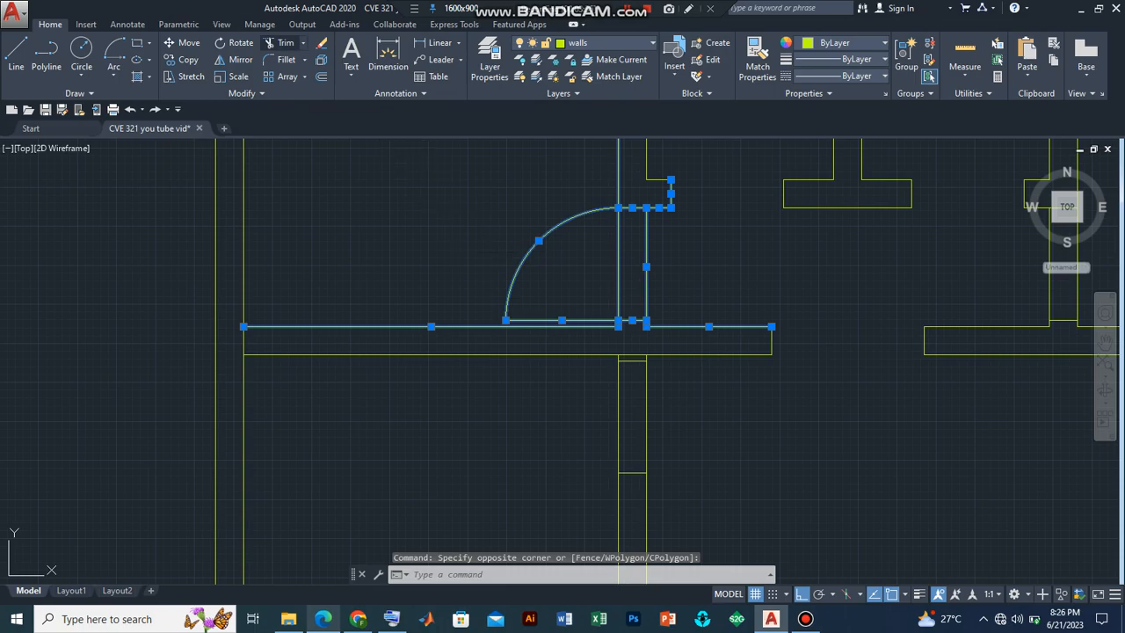
left_click(285, 42)
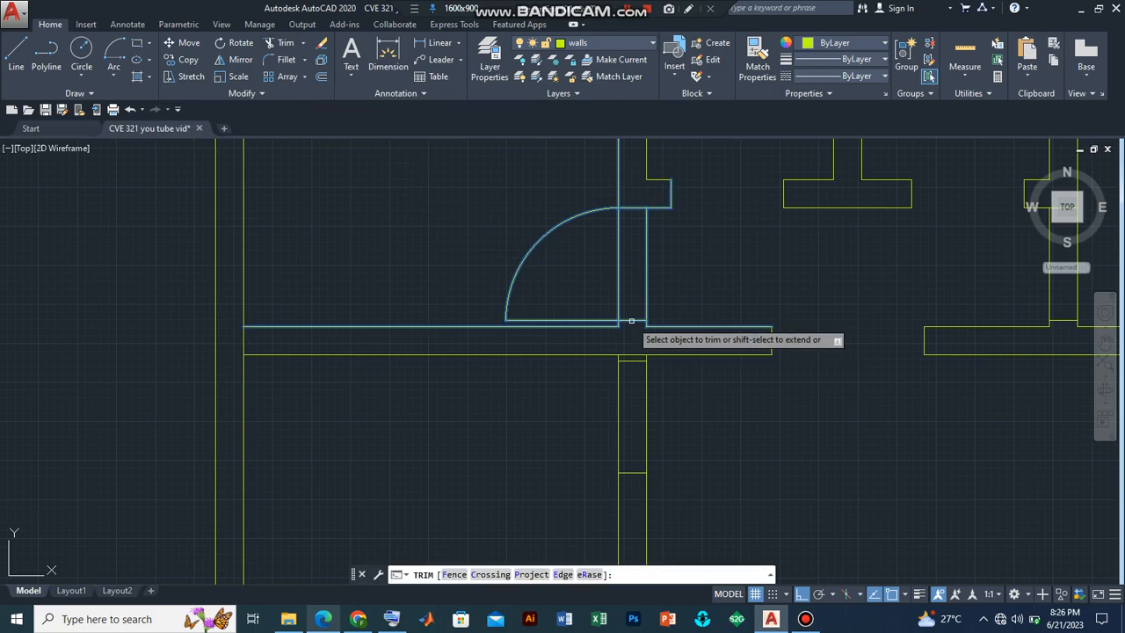
scroll(631, 320, "up", 4)
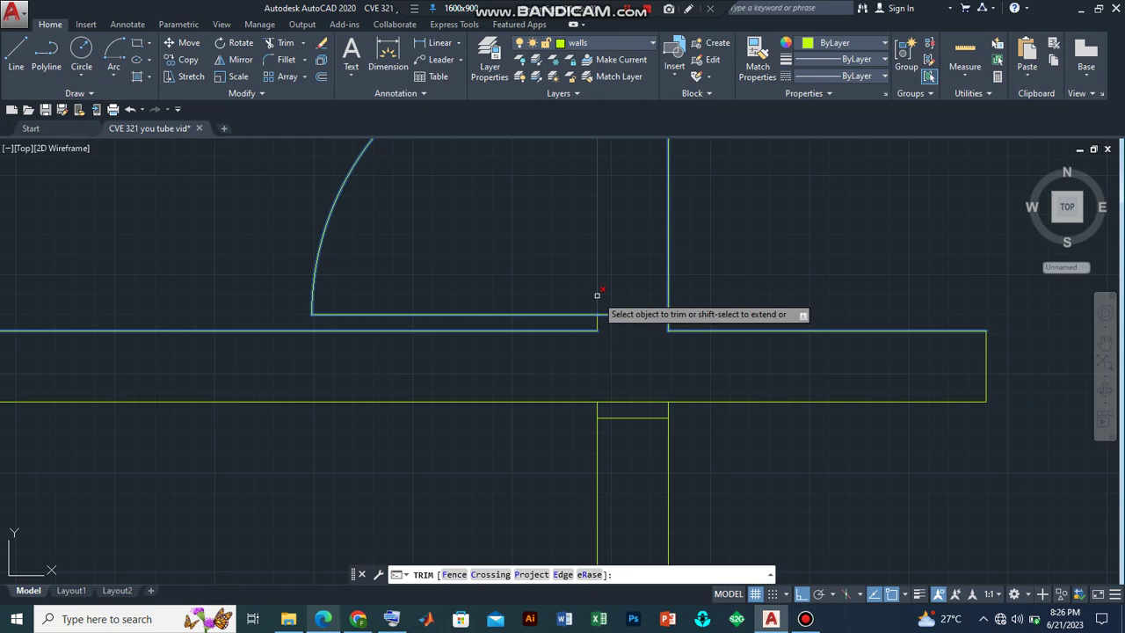
left_click(670, 286)
scroll(671, 290, "down", 4)
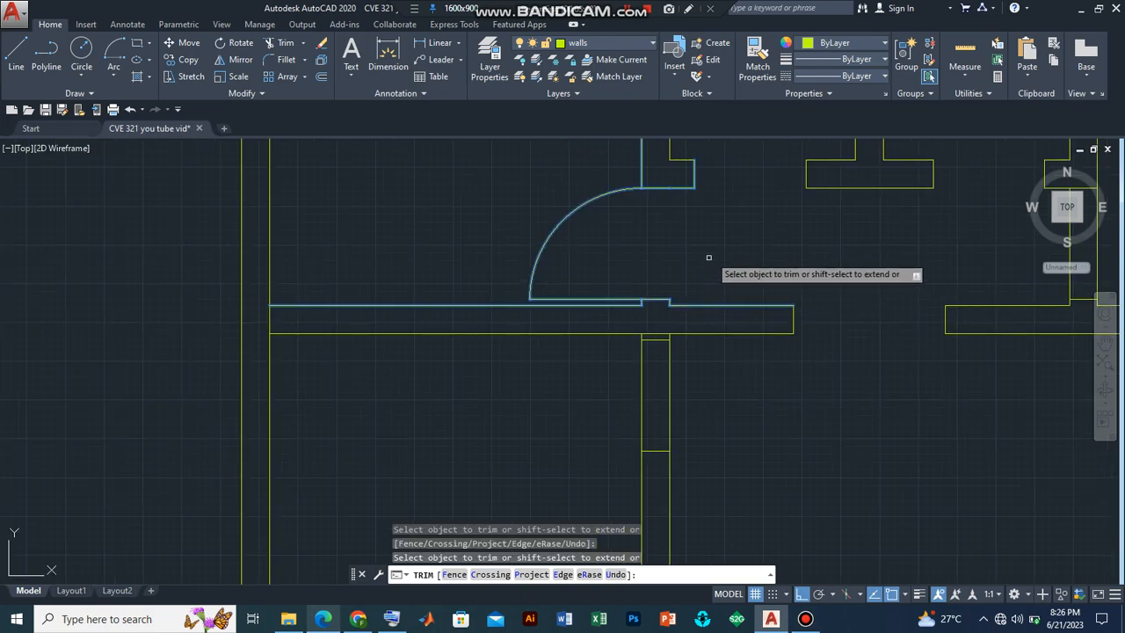
key("Escape")
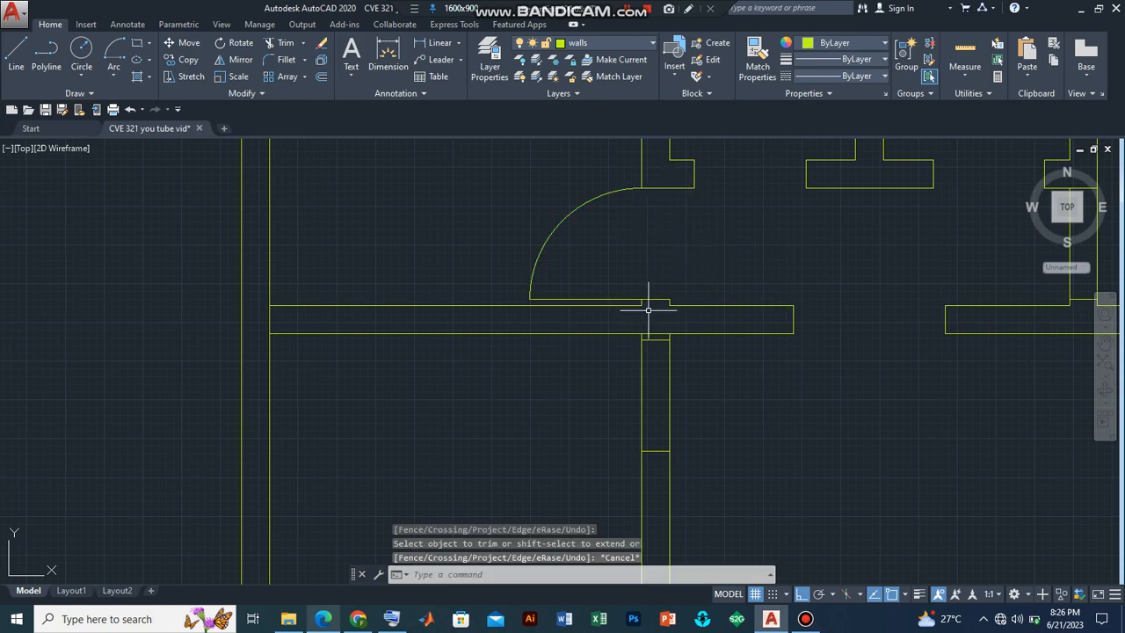
scroll(756, 248, "down", 3)
scroll(756, 249, "down", 2)
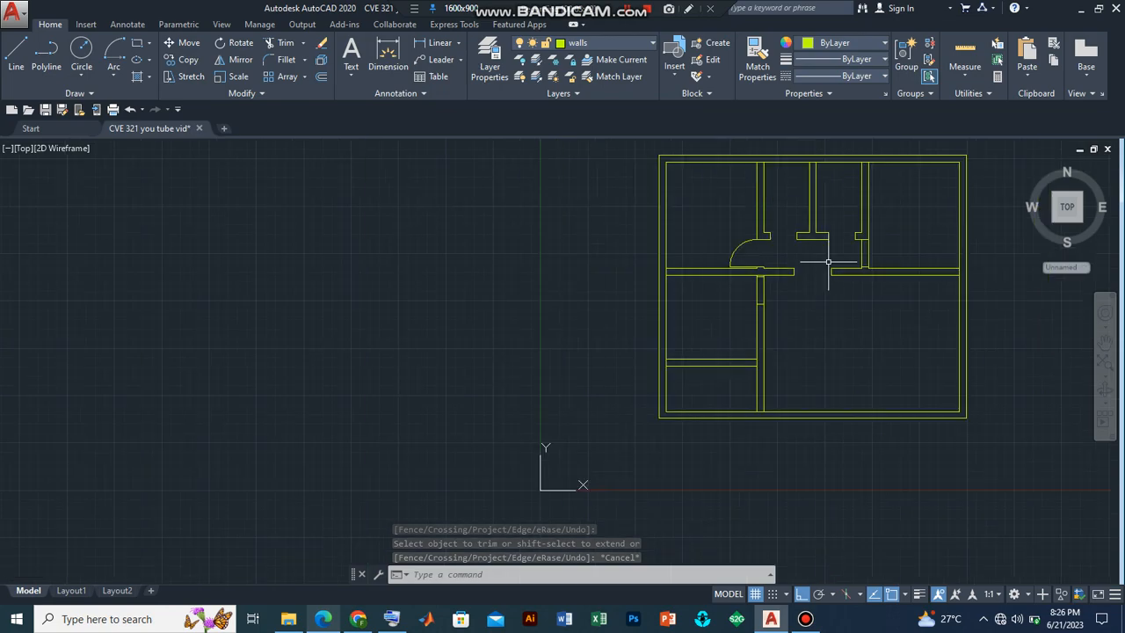
scroll(946, 161, "up", 4)
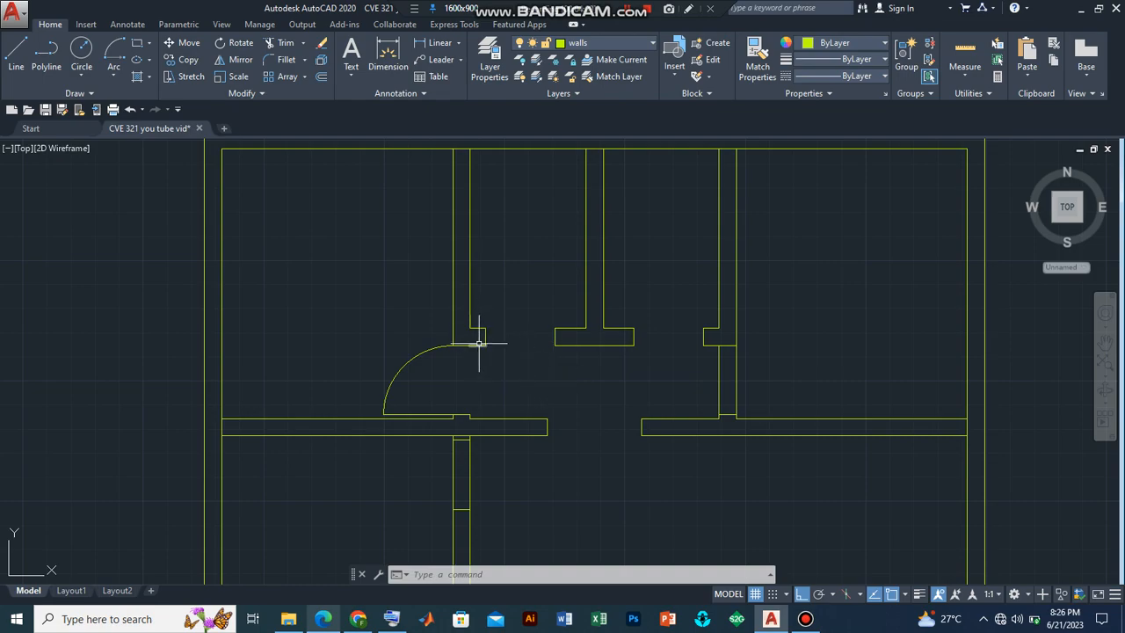
scroll(481, 334, "up", 5)
scroll(481, 335, "up", 3)
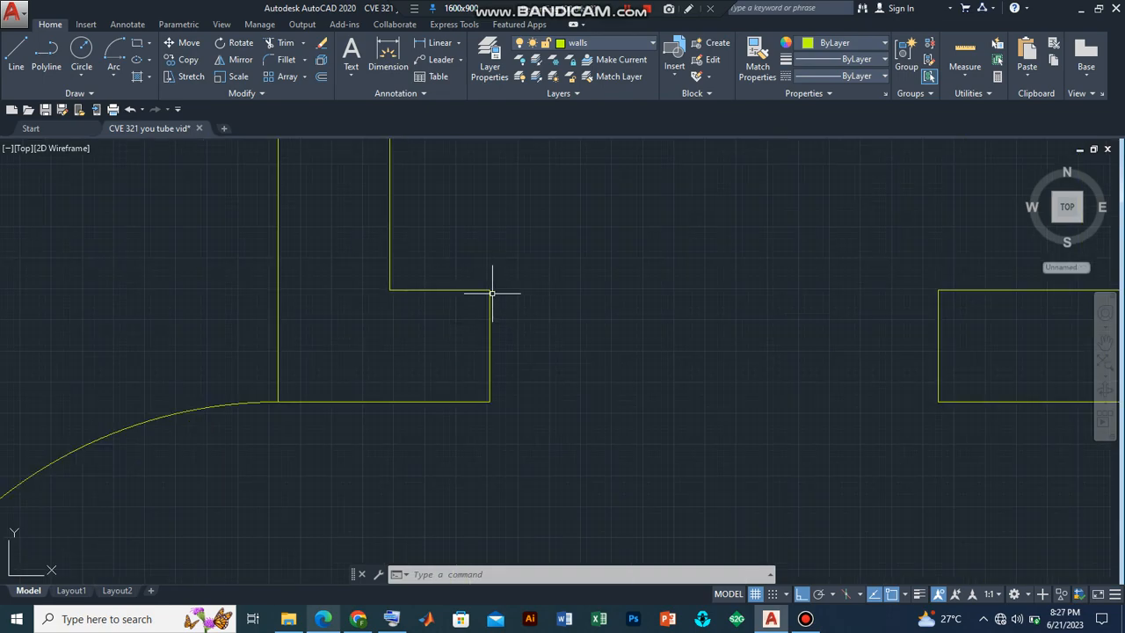
- Grip-stretch the upper and lower wall lines' right ends back leftward to the same point
left_click(464, 289)
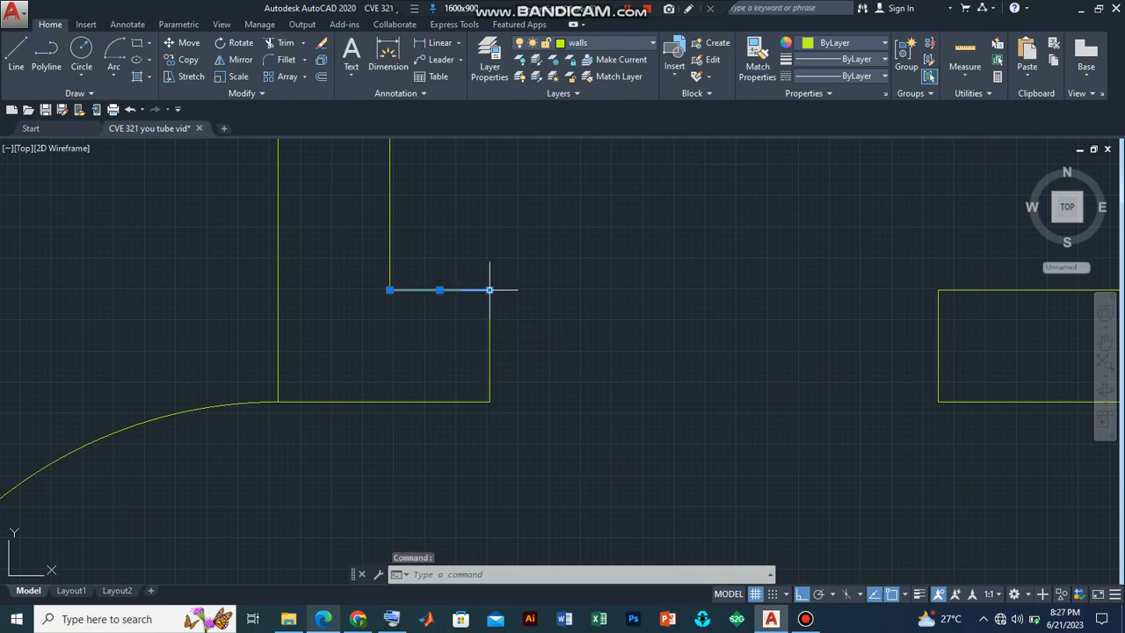
left_click(490, 289)
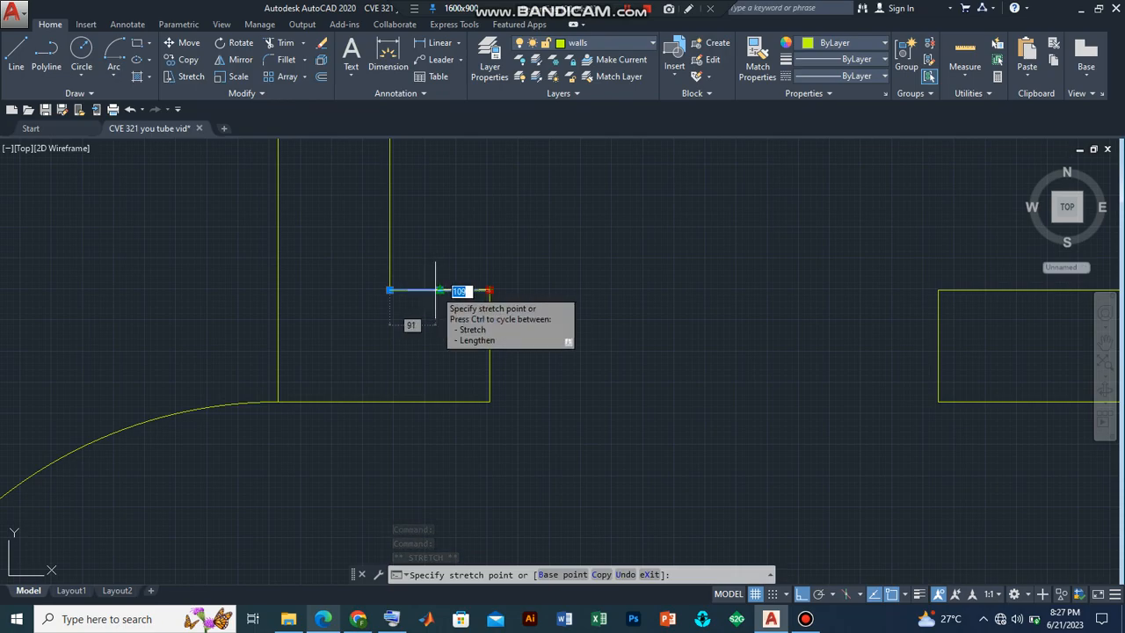
left_click(439, 290)
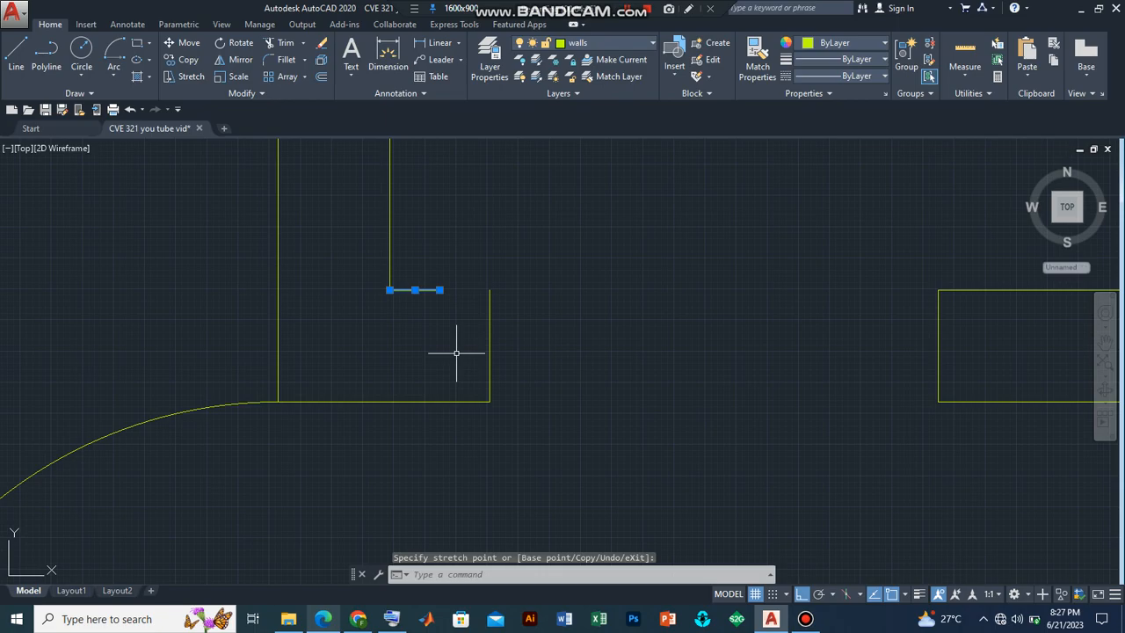
type("tr")
key("Return")
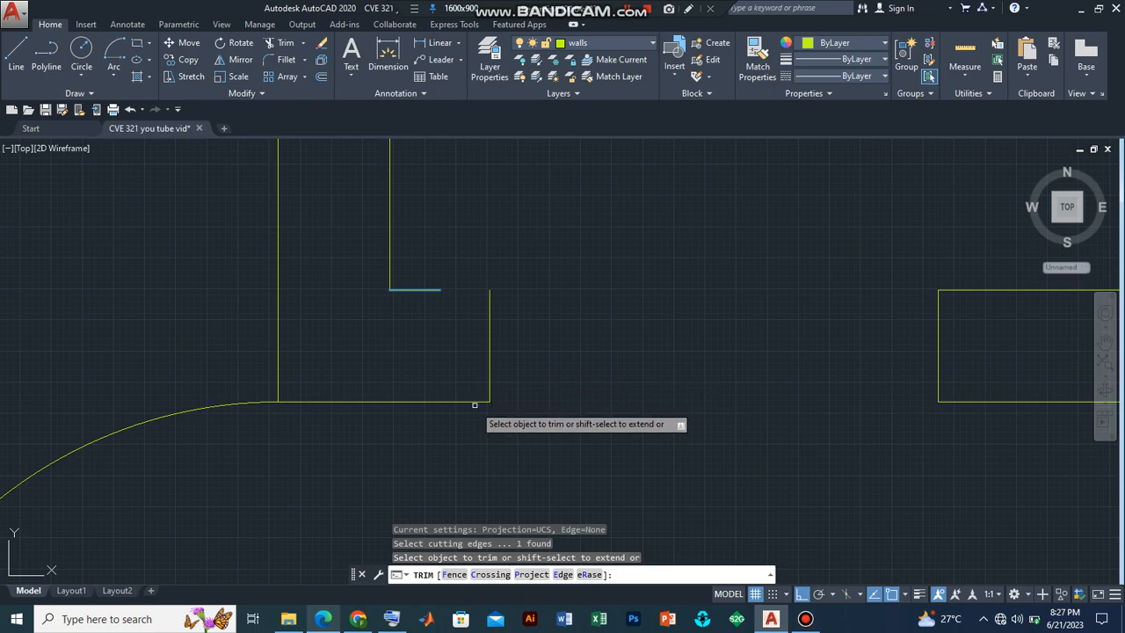
key("Escape")
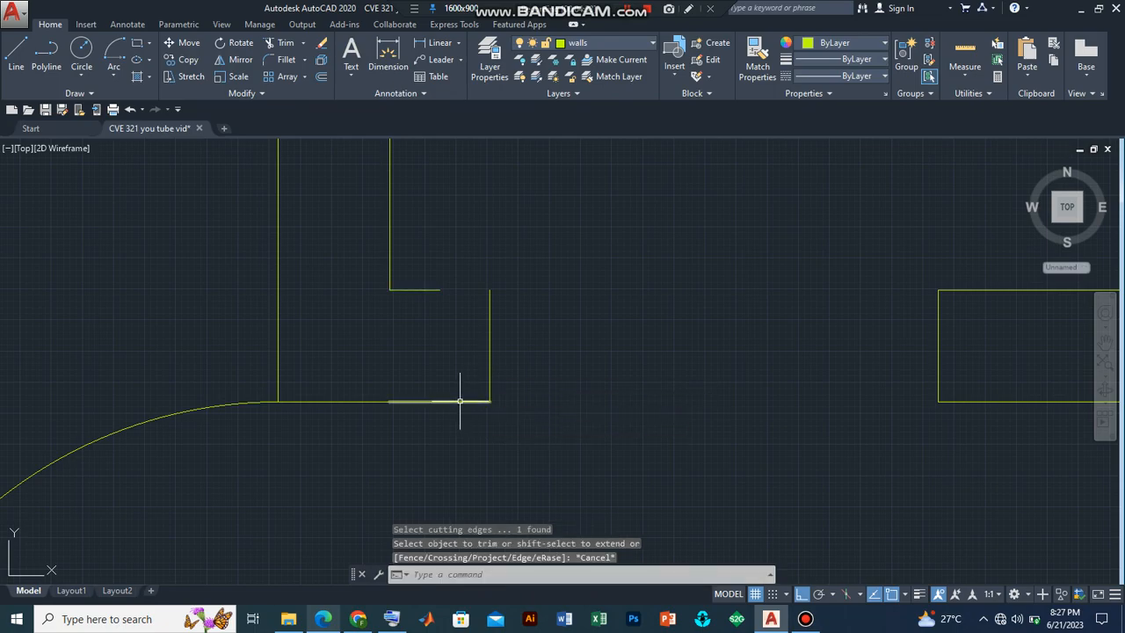
left_click(460, 402)
left_click(489, 402)
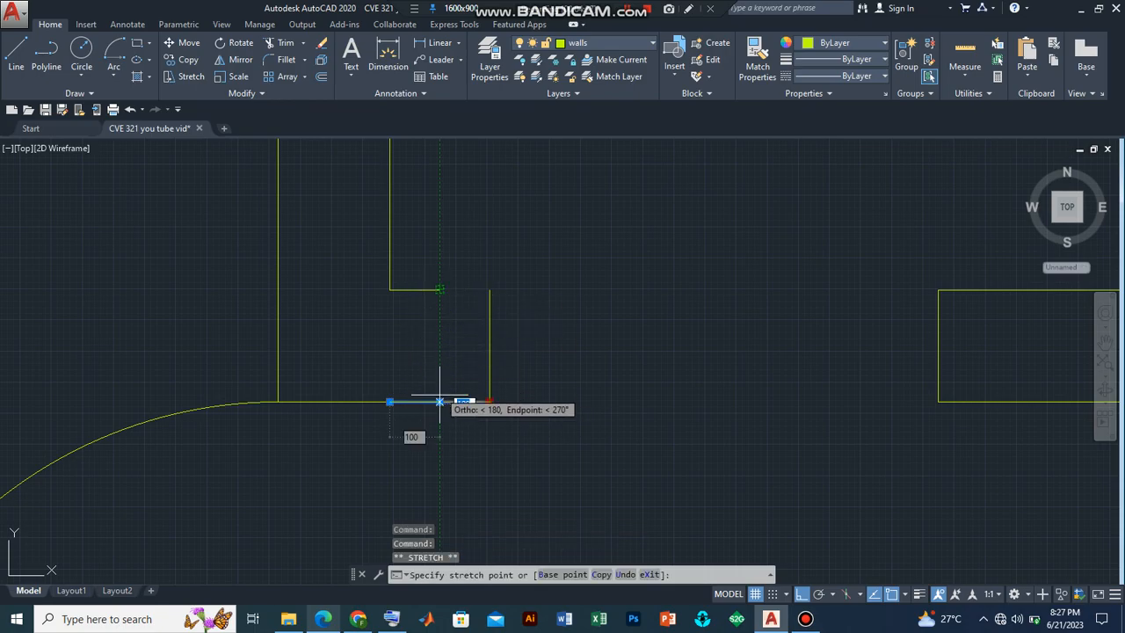
left_click(439, 401)
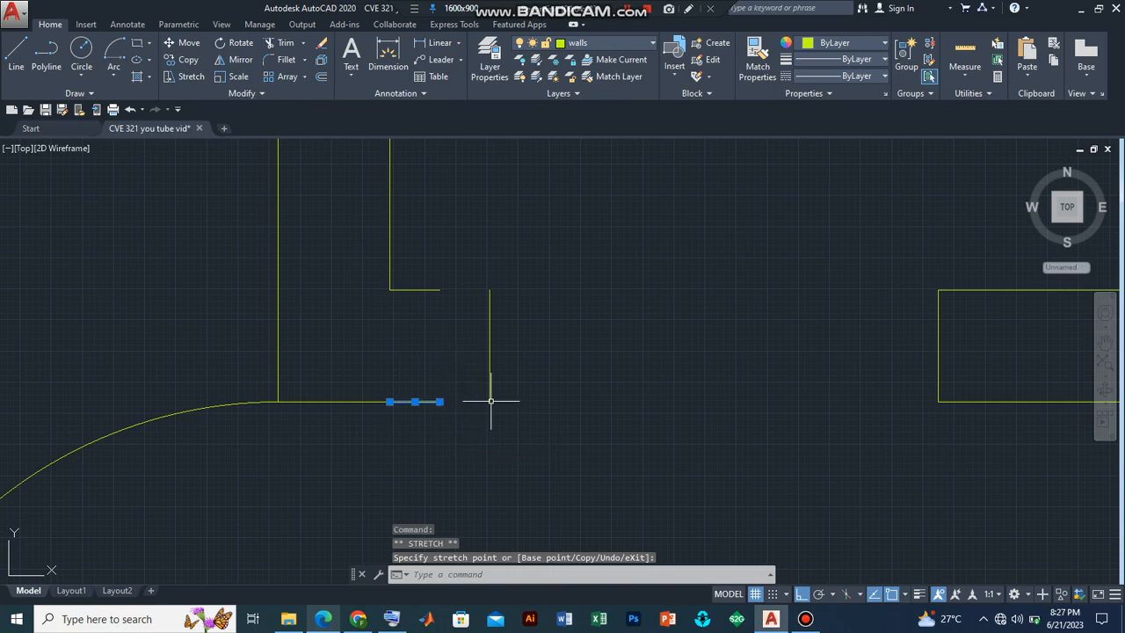
type("tr")
key("Return")
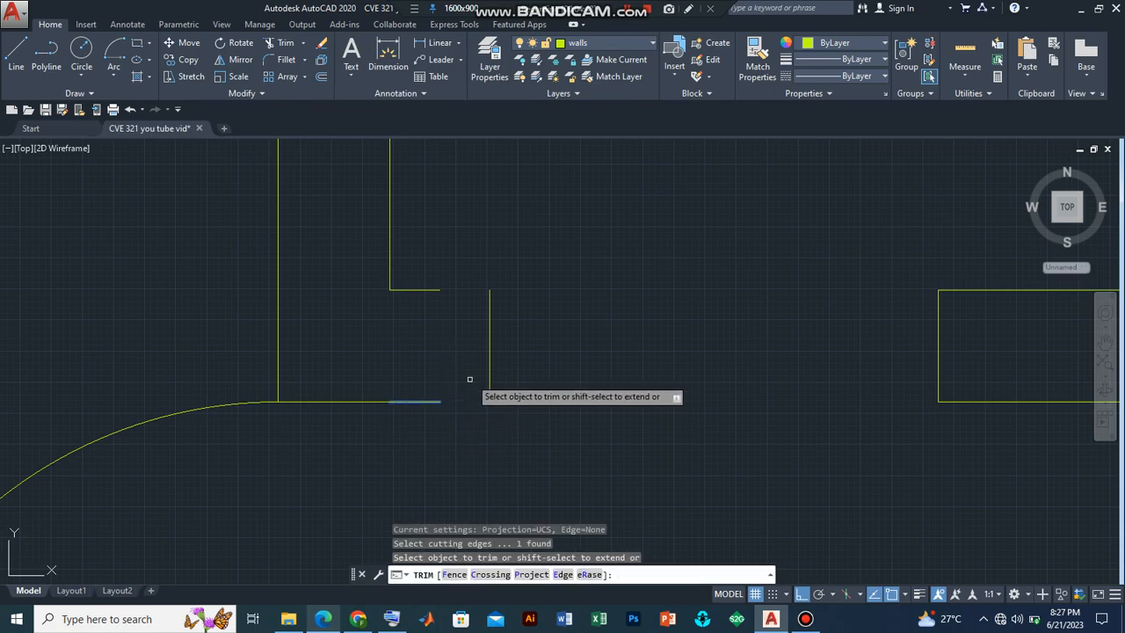
key("Escape")
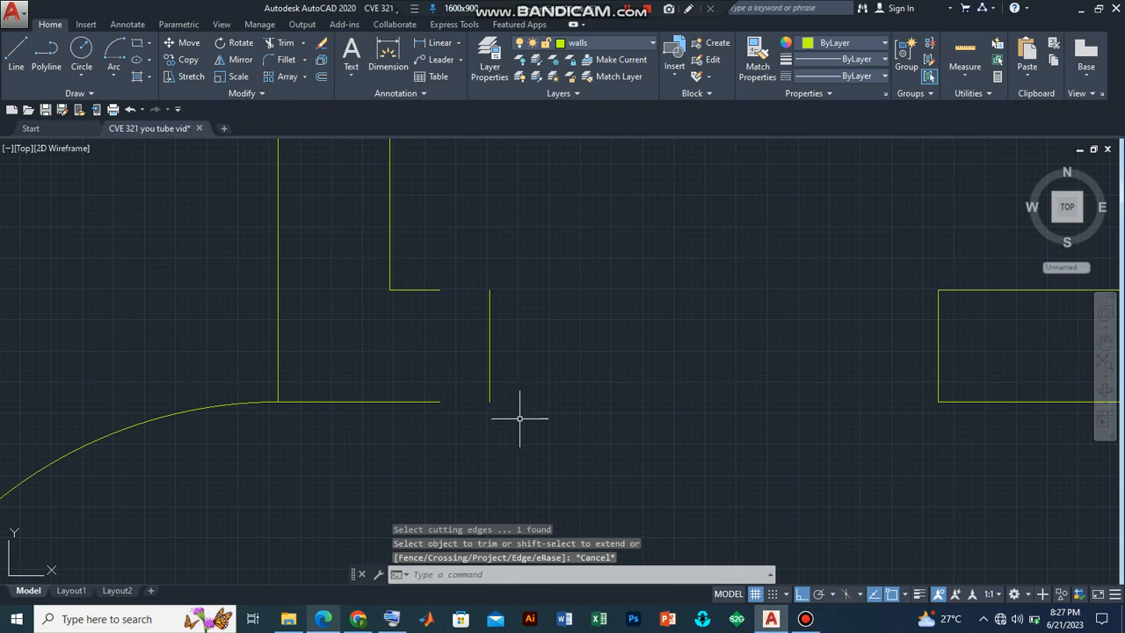
- Delete the old vertical wall end and draw a new vertical line closing the shortened wall
left_click(519, 418)
left_click(485, 276)
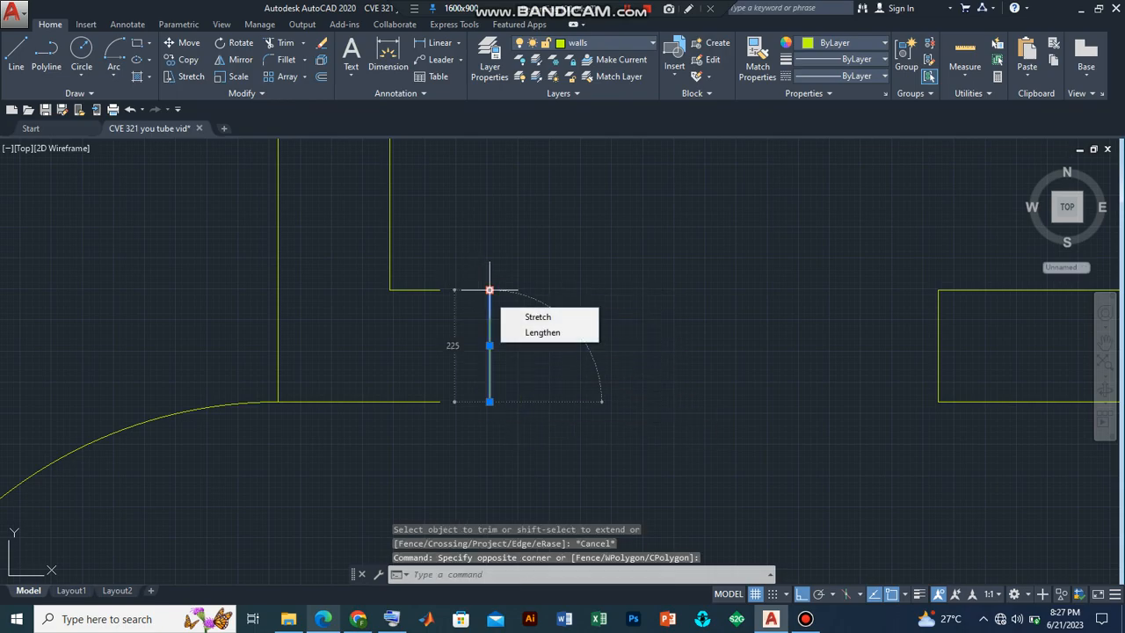
key("Delete")
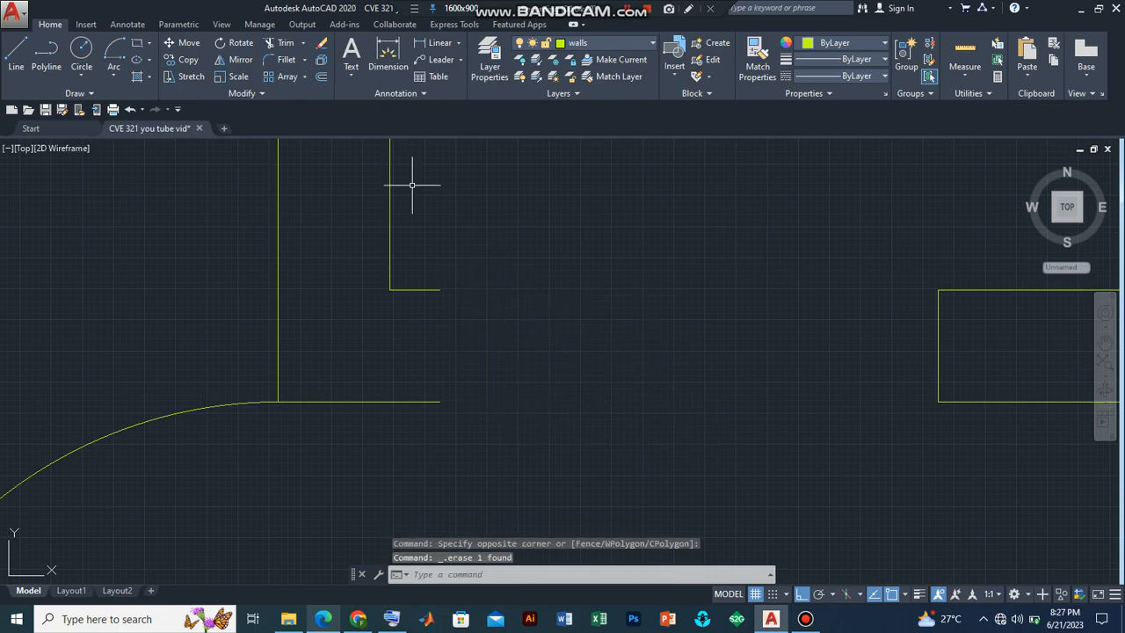
type("l")
key("Return")
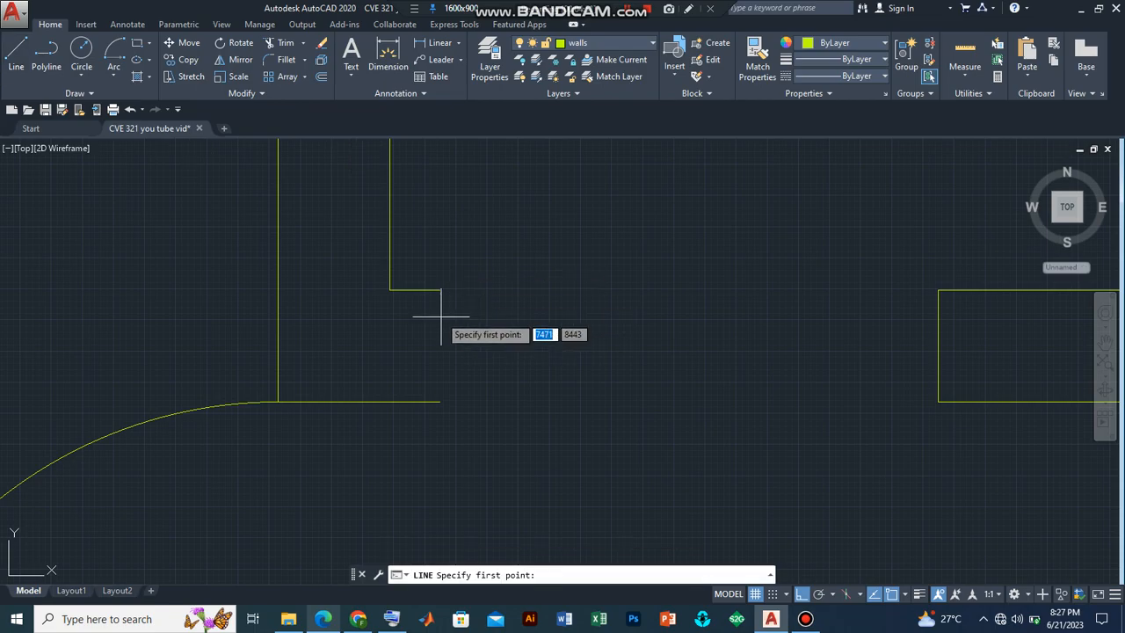
left_click(439, 289)
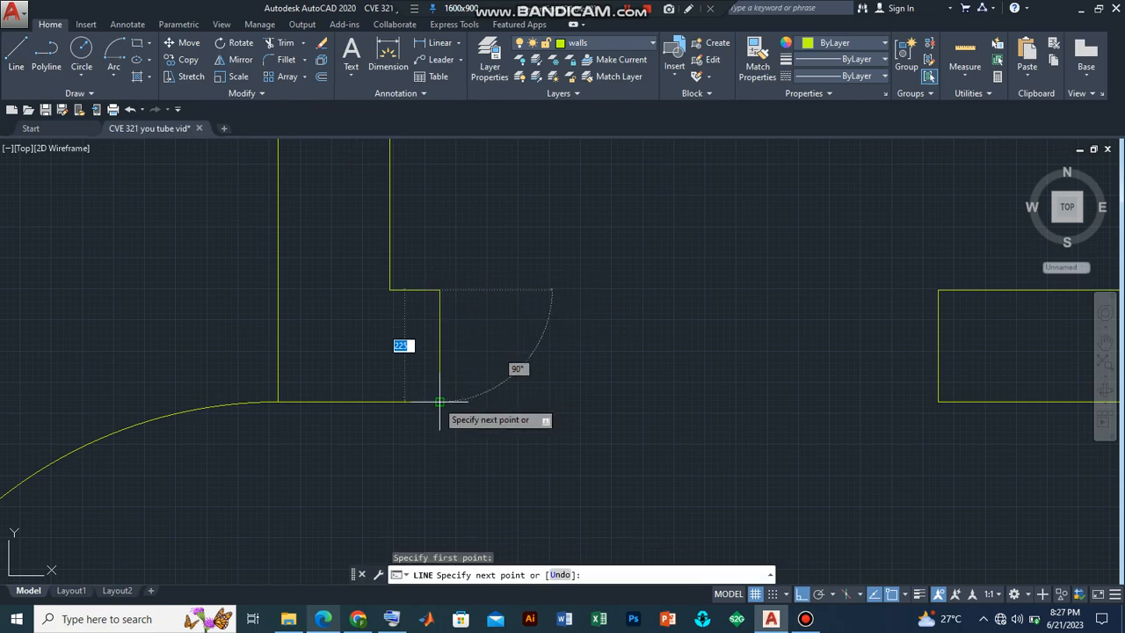
left_click(440, 402)
key("Return")
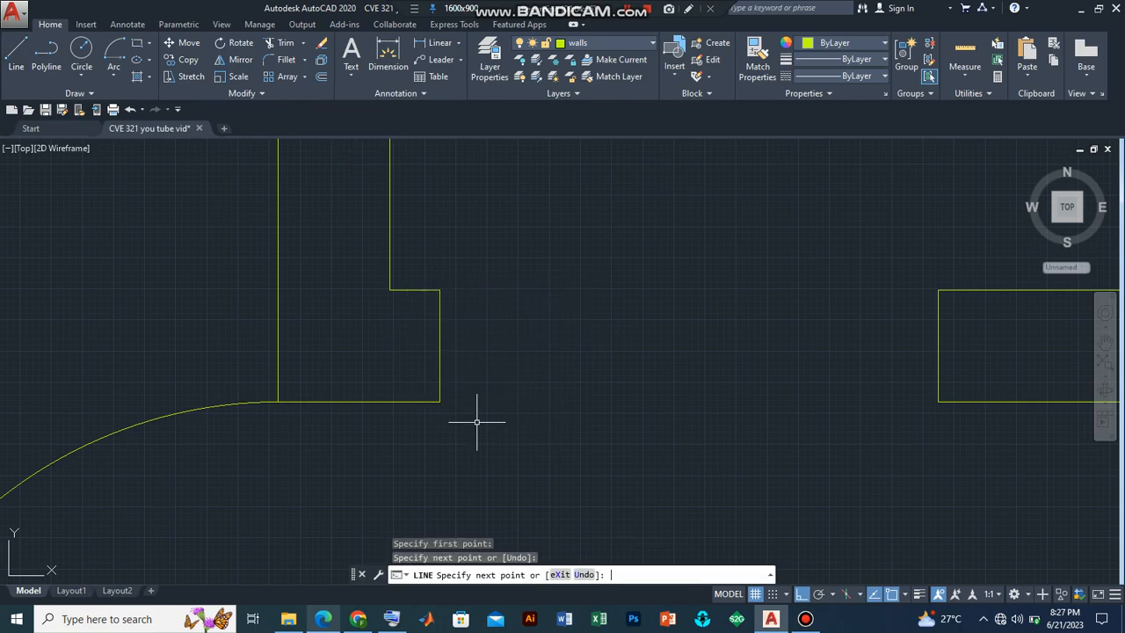
scroll(481, 422, "down", 3)
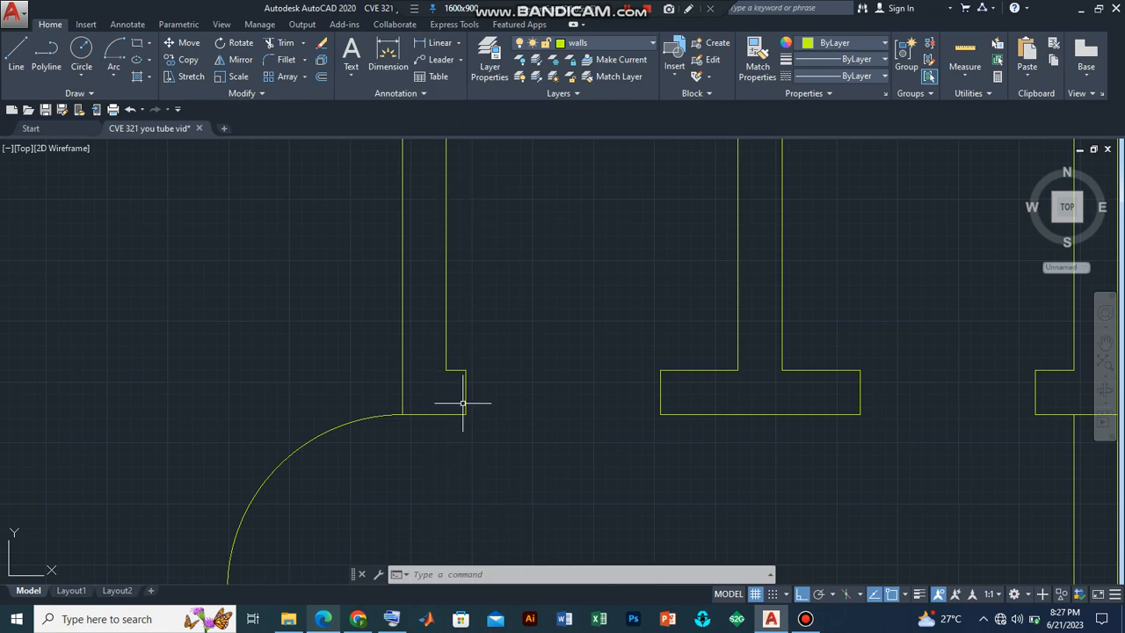
- Lengthen the upper and lower wall lines at the next opening by 100 units each from their endpoints
left_click(679, 370)
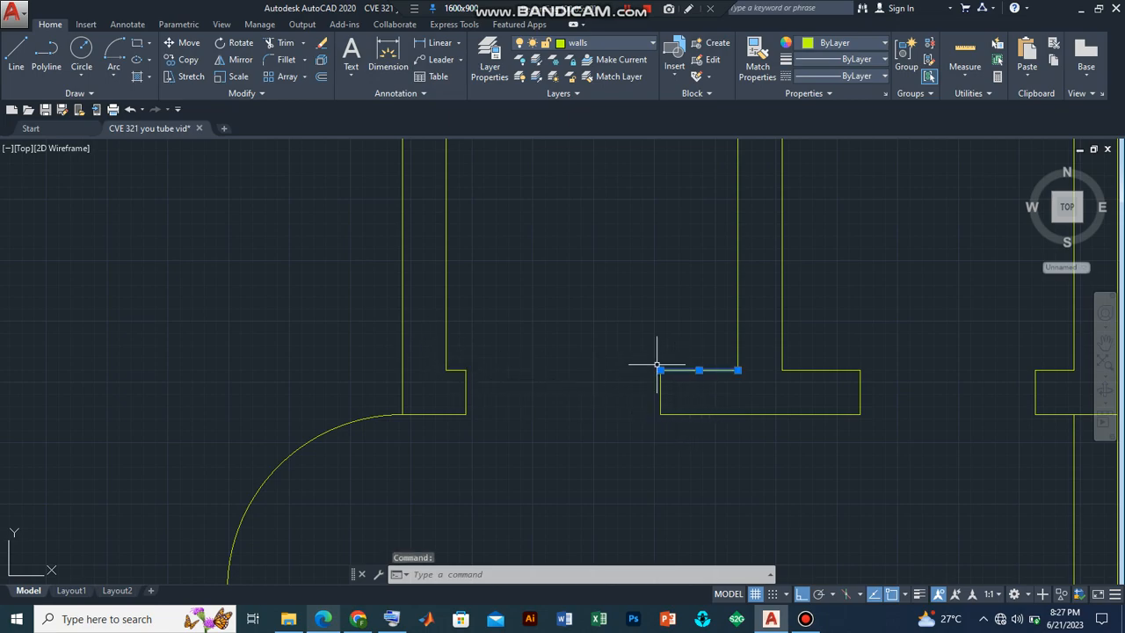
left_click(703, 410)
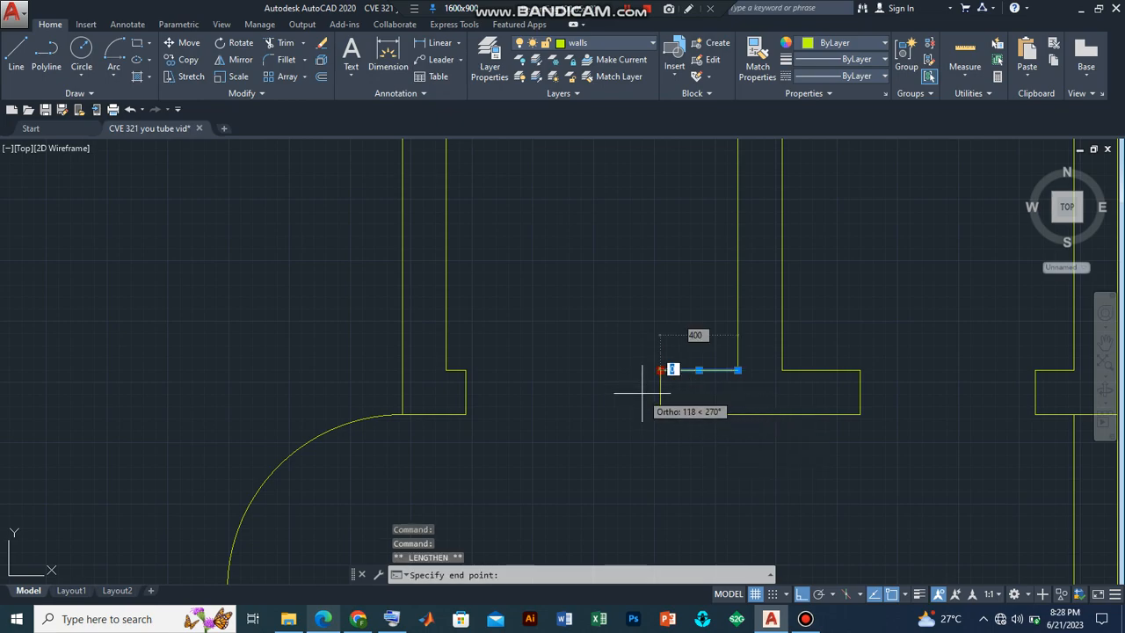
type("100")
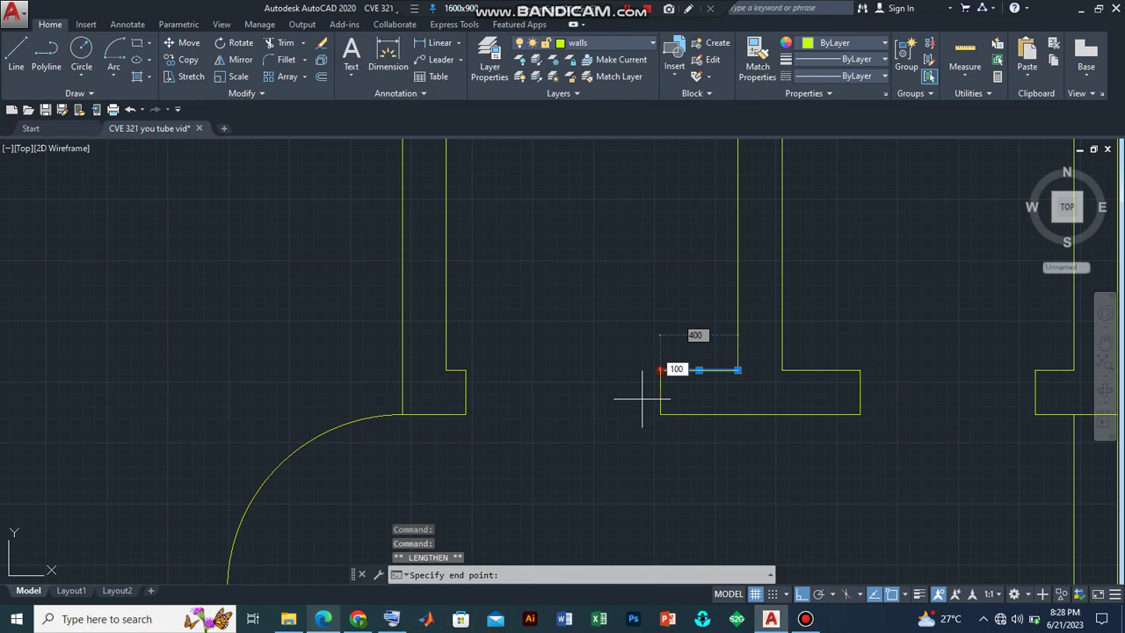
key("Return")
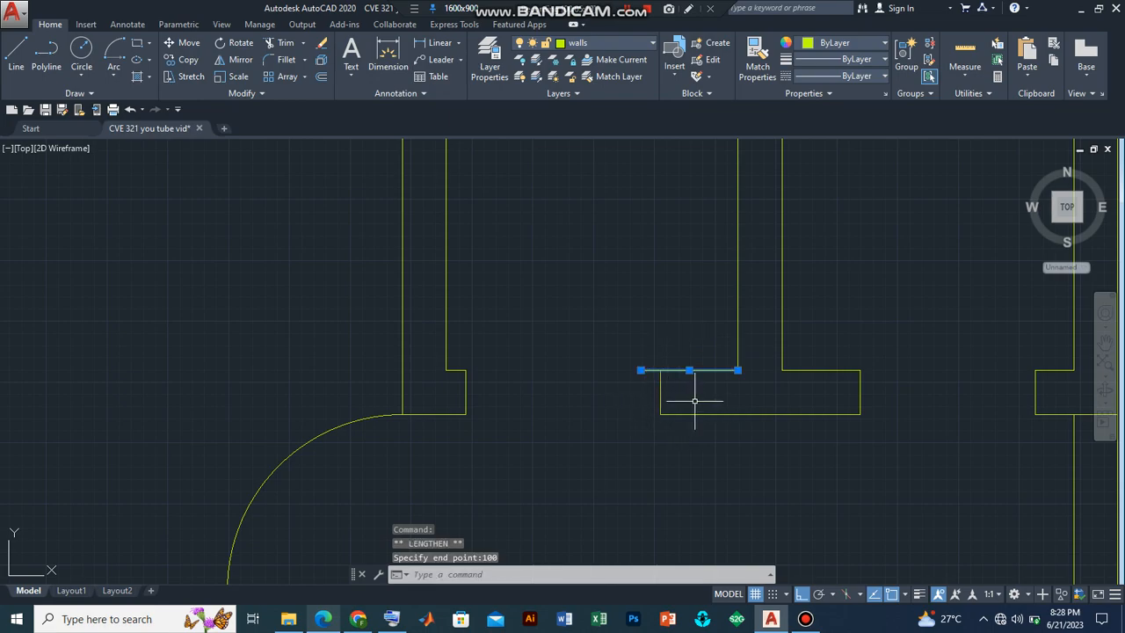
key("Escape")
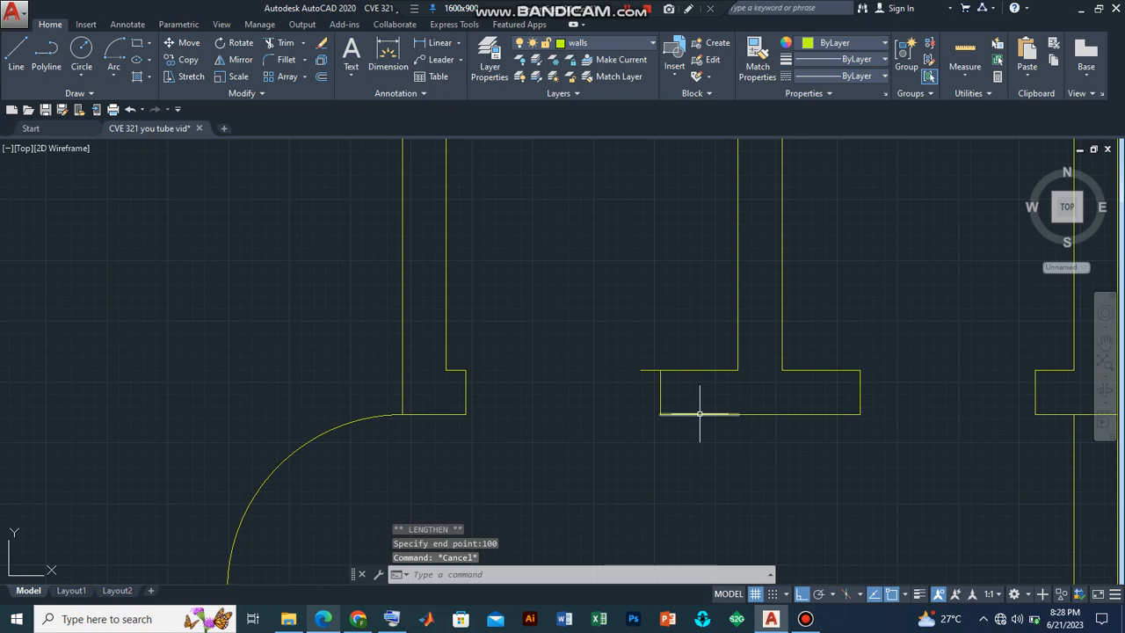
left_click(691, 414)
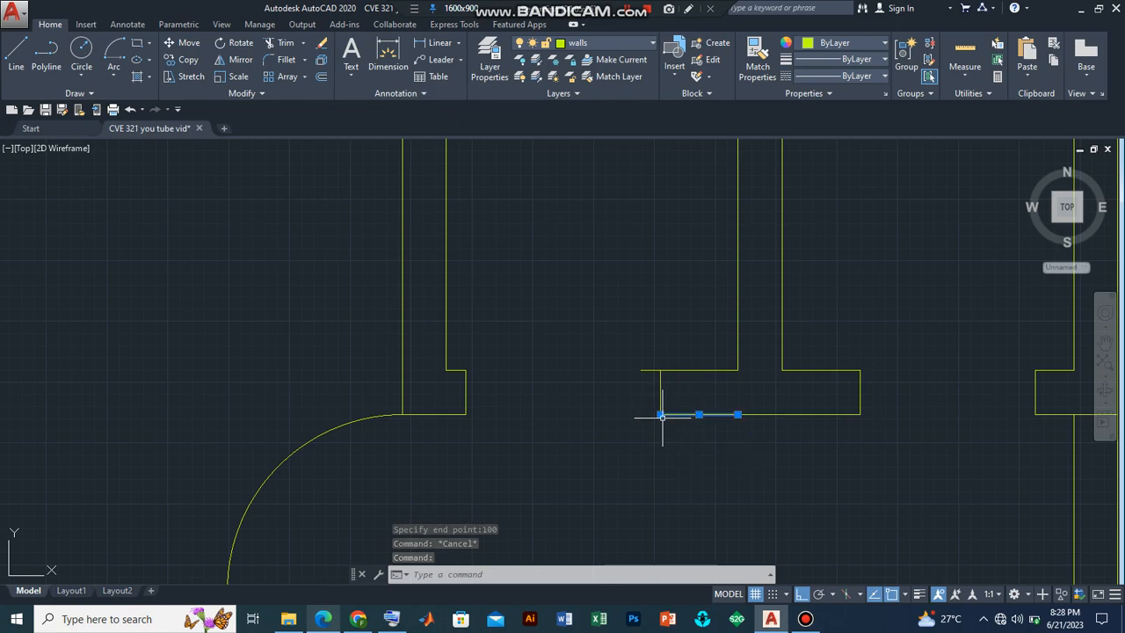
mouse_move(659, 413)
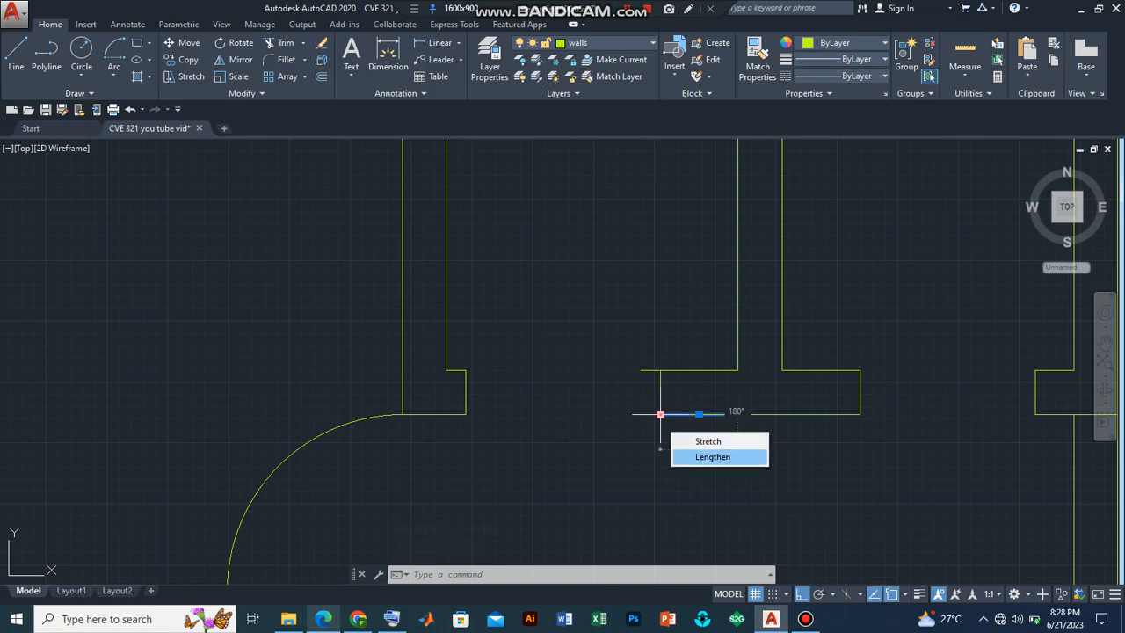
left_click(711, 456)
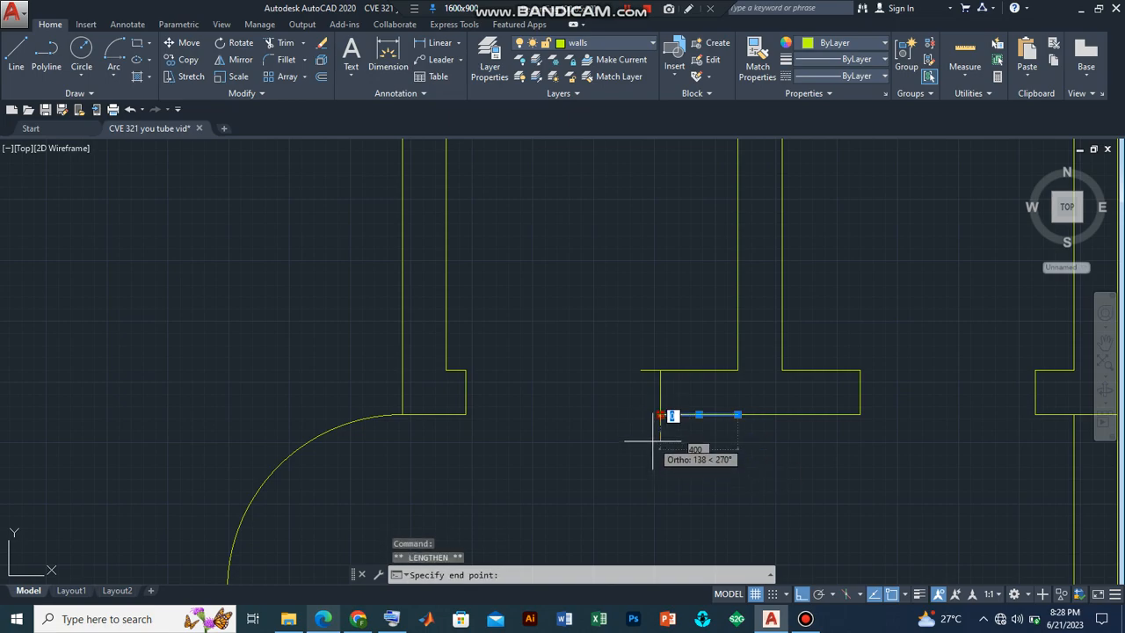
type("100")
key("Return")
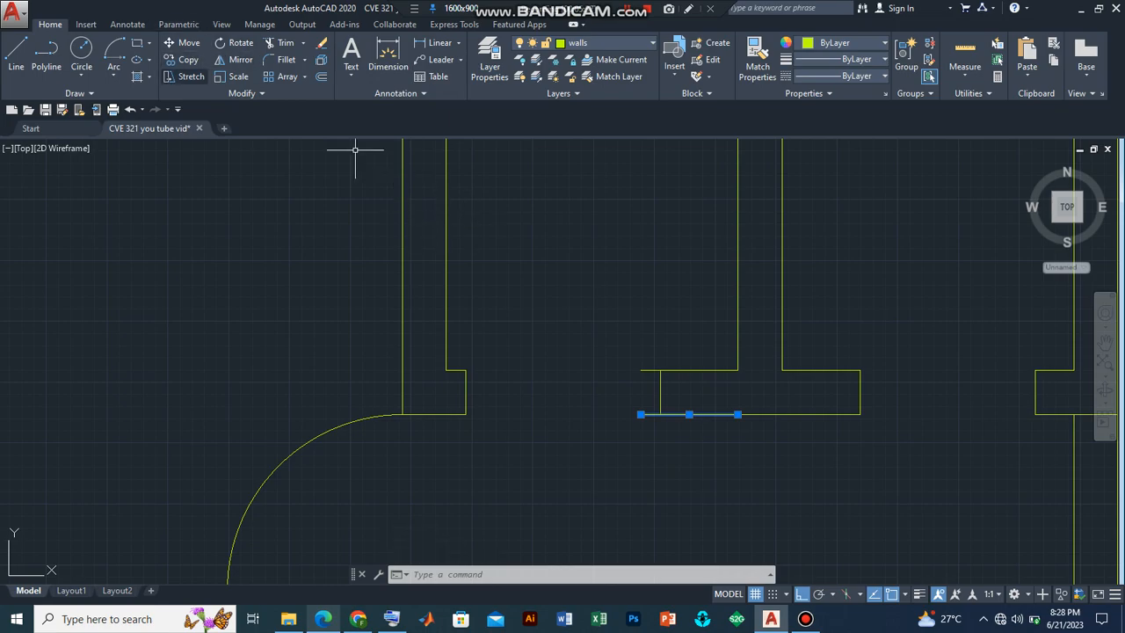
- Move the wall piece slightly left, undo the move, then delete the short vertical line in the opening
left_click(183, 43)
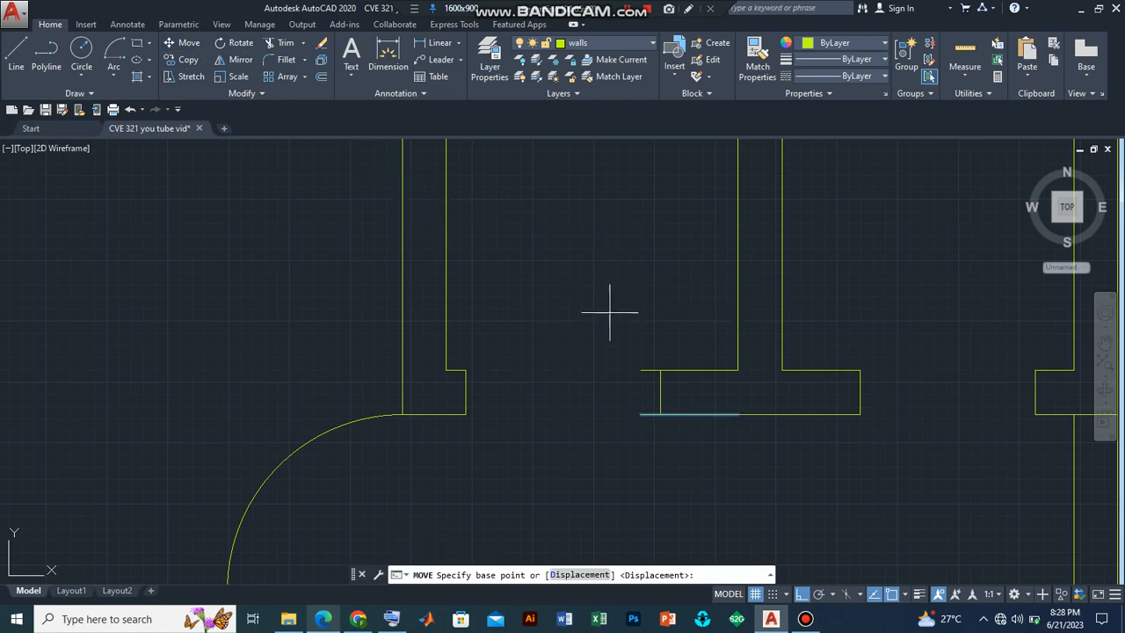
left_click(660, 414)
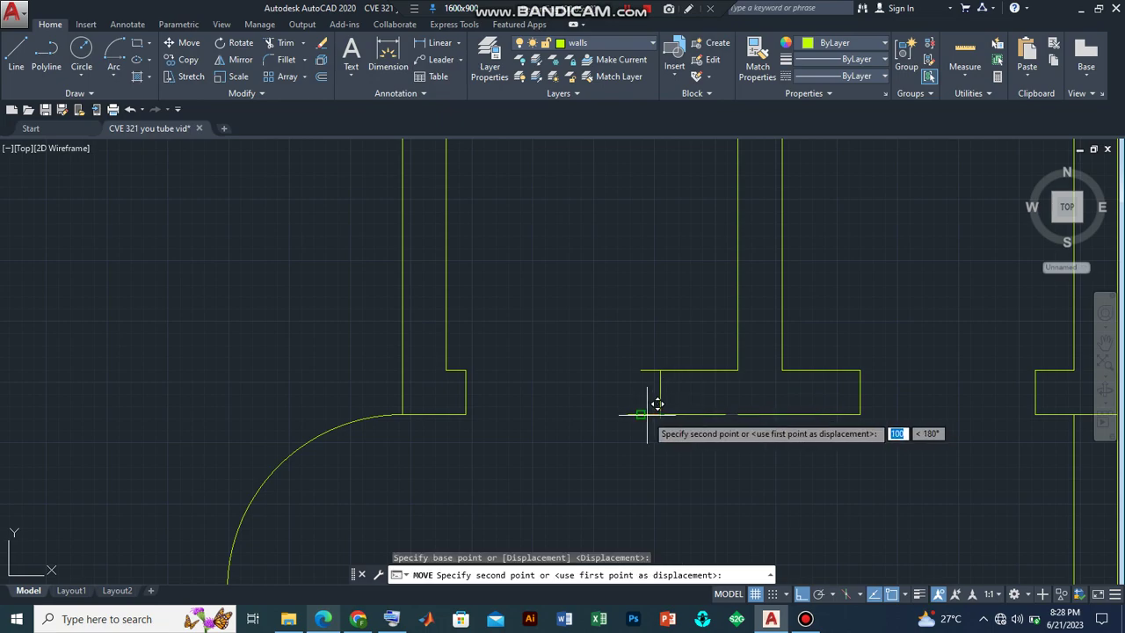
left_click(640, 414)
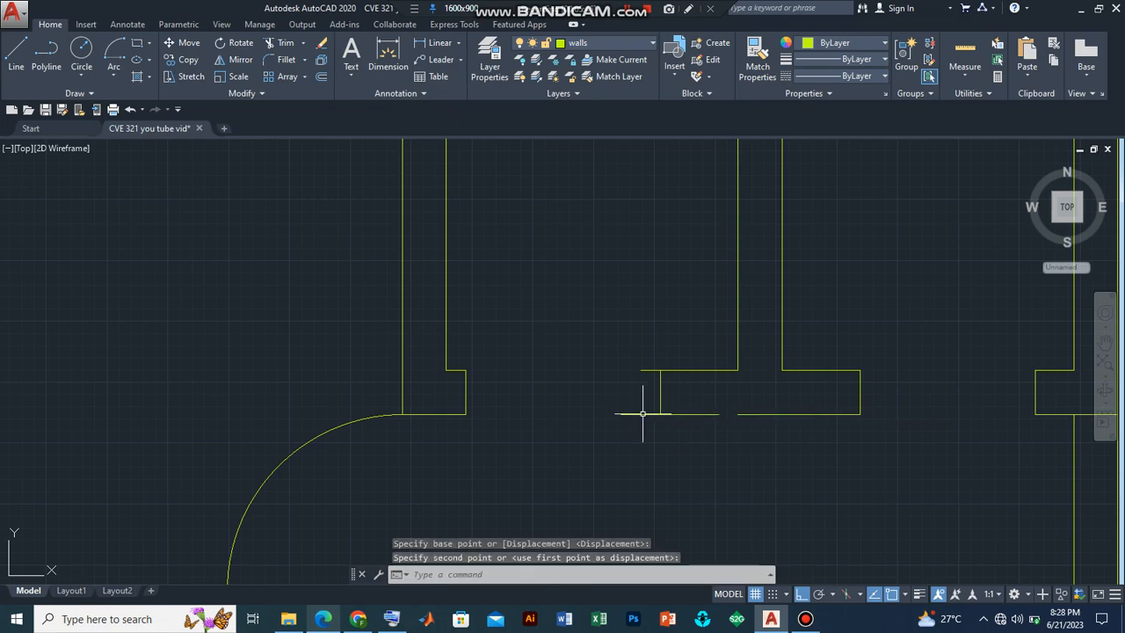
key("Escape")
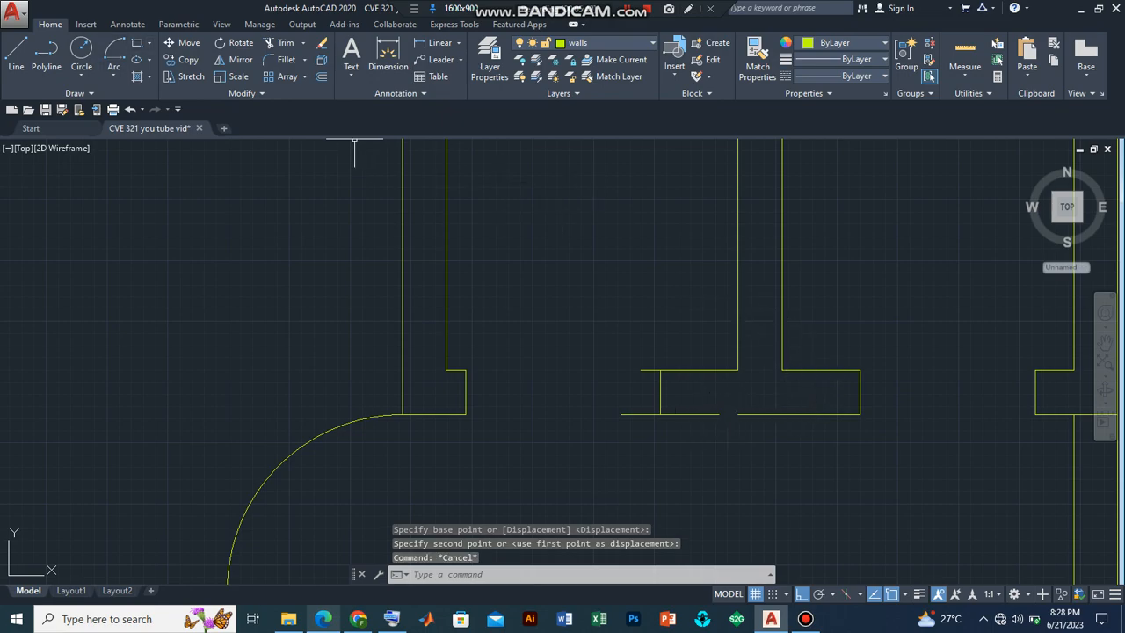
left_click(130, 109)
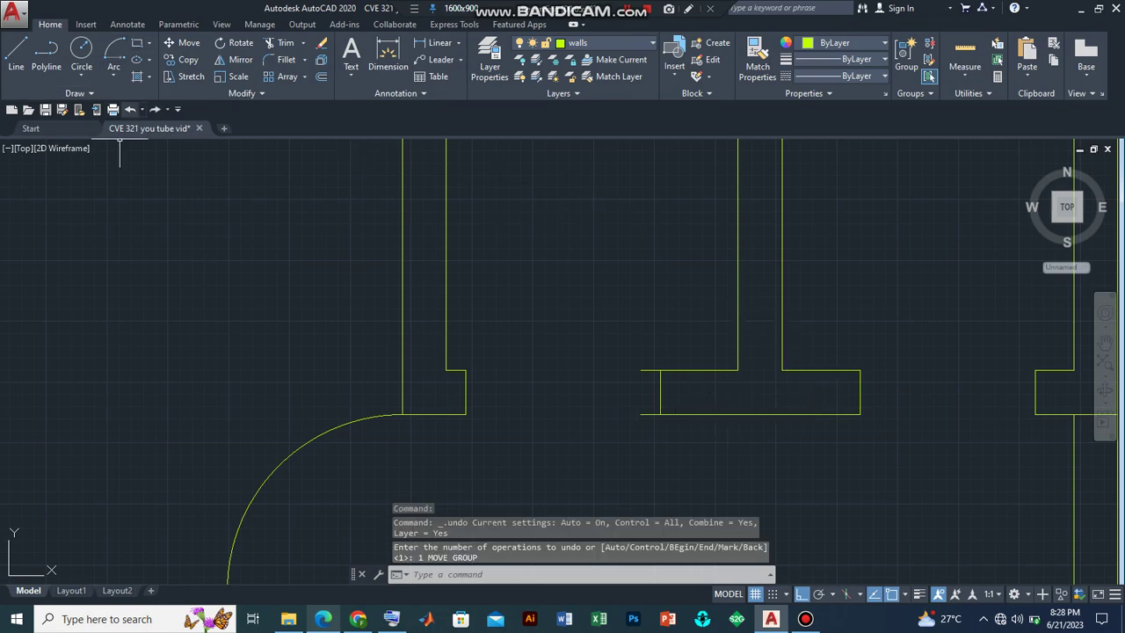
left_click(660, 391)
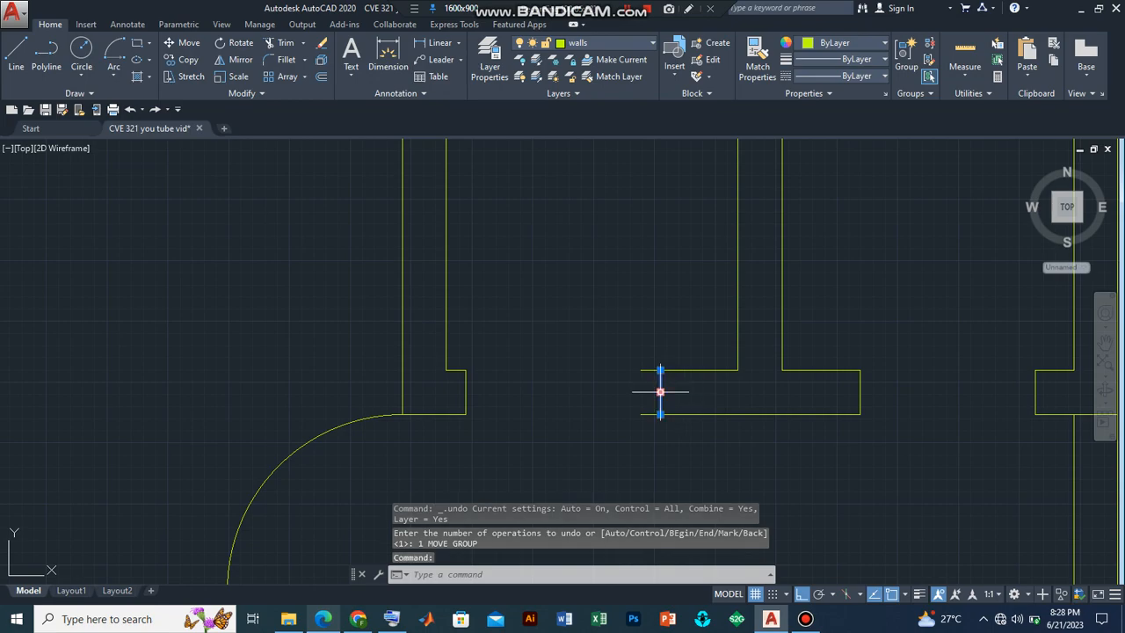
key("Delete")
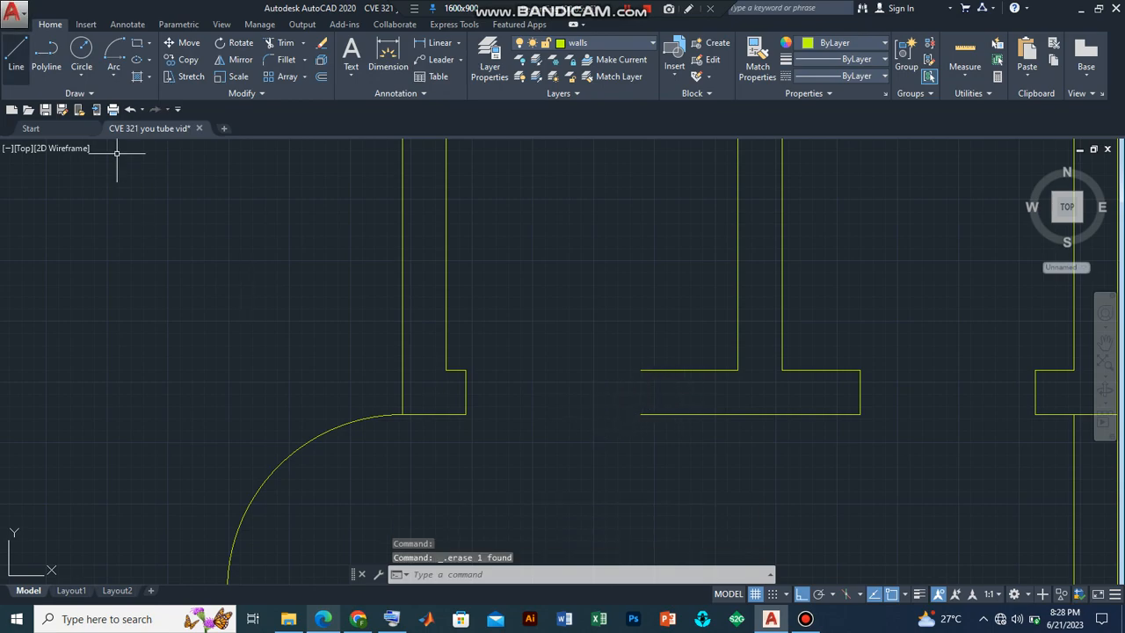
left_click(16, 52)
- Draw a vertical line closing off the extended wall end
left_click(641, 370)
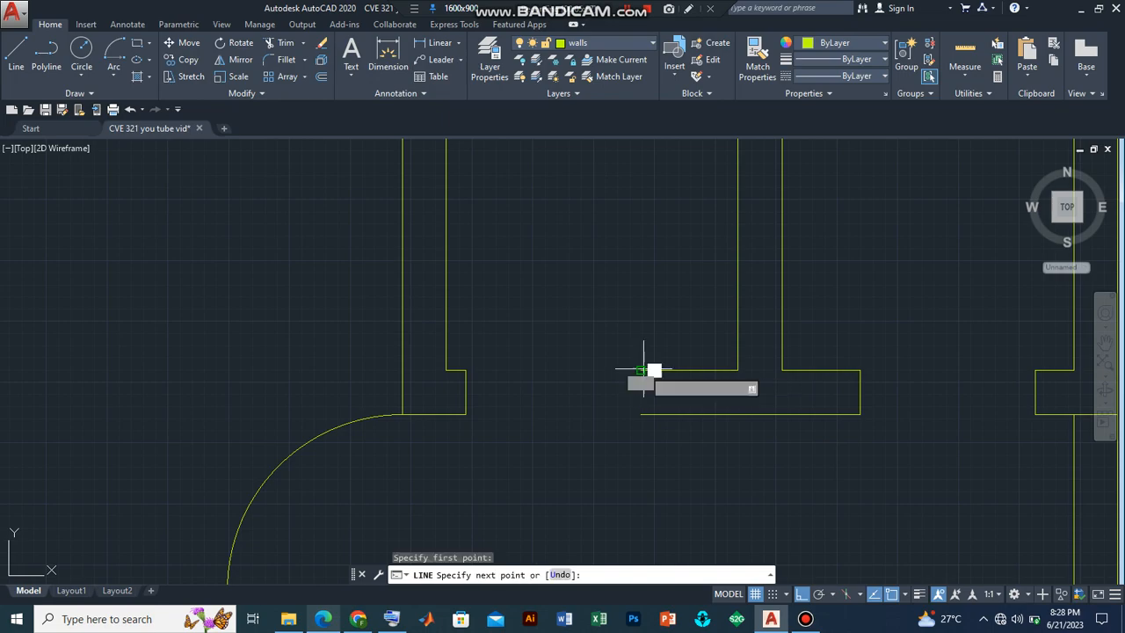
left_click(642, 414)
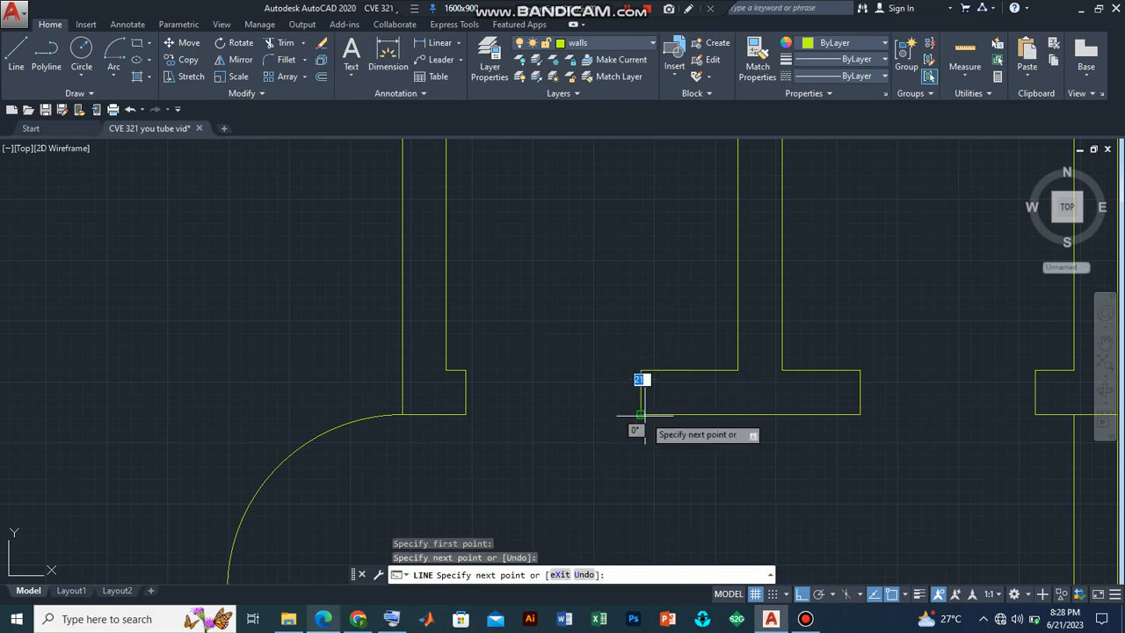
key("Return")
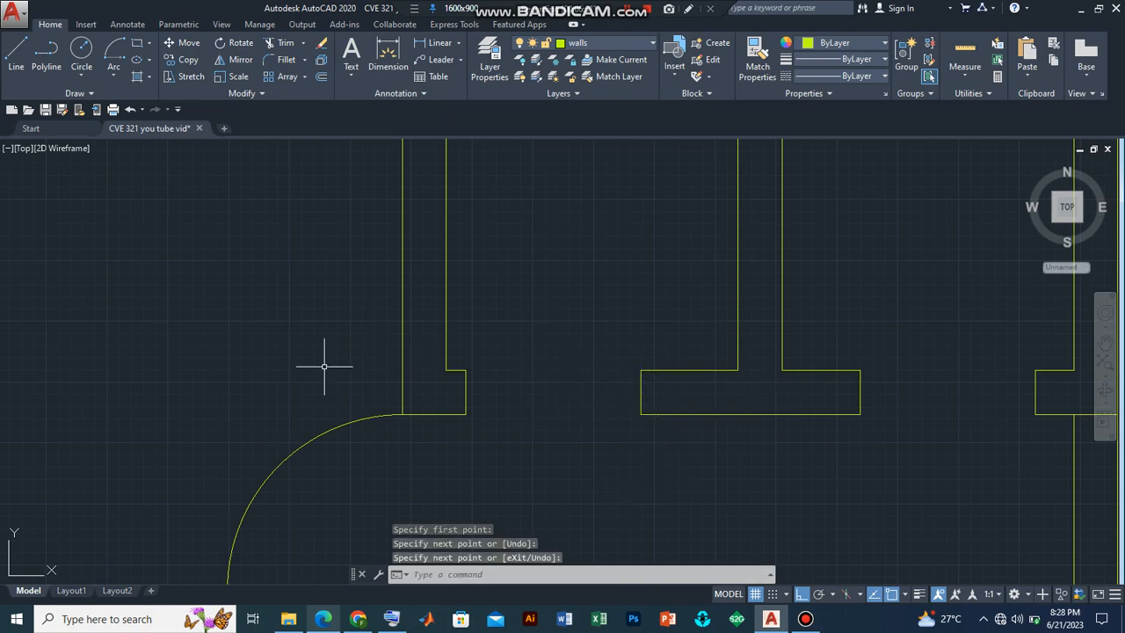
key("Return")
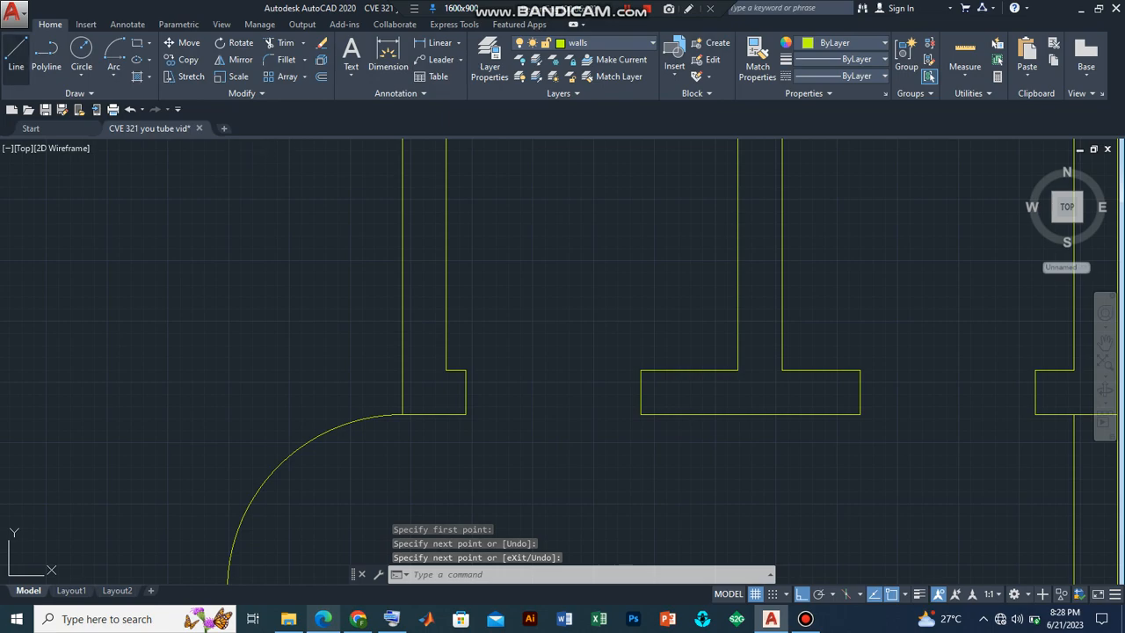
- Draw a 900-unit door leaf rising from the left opening's wall corner
left_click(16, 53)
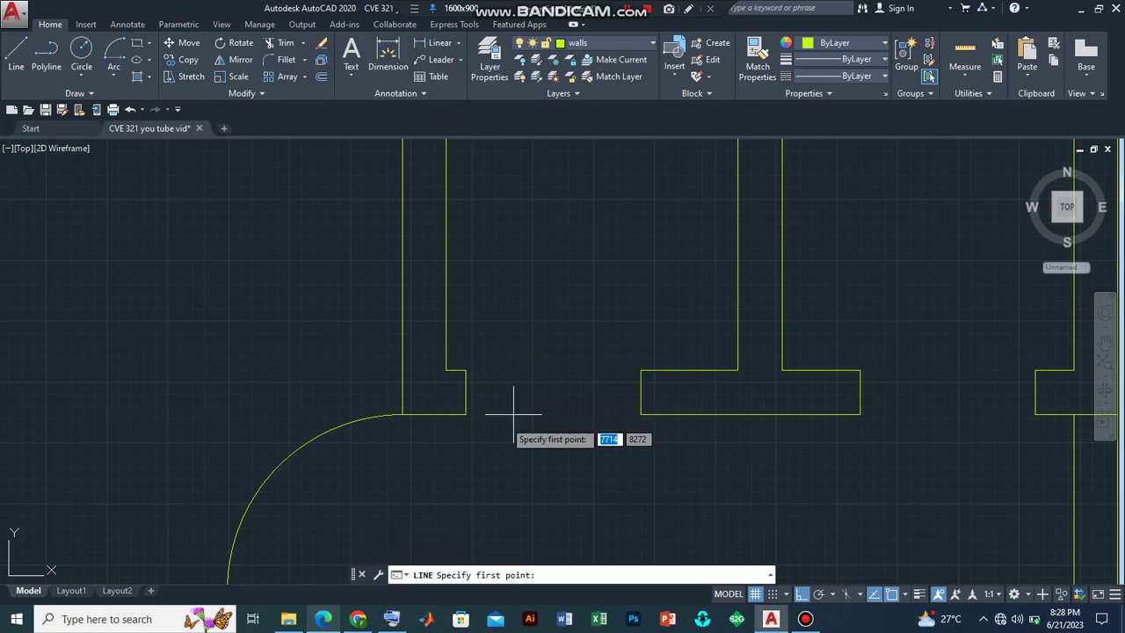
left_click(465, 370)
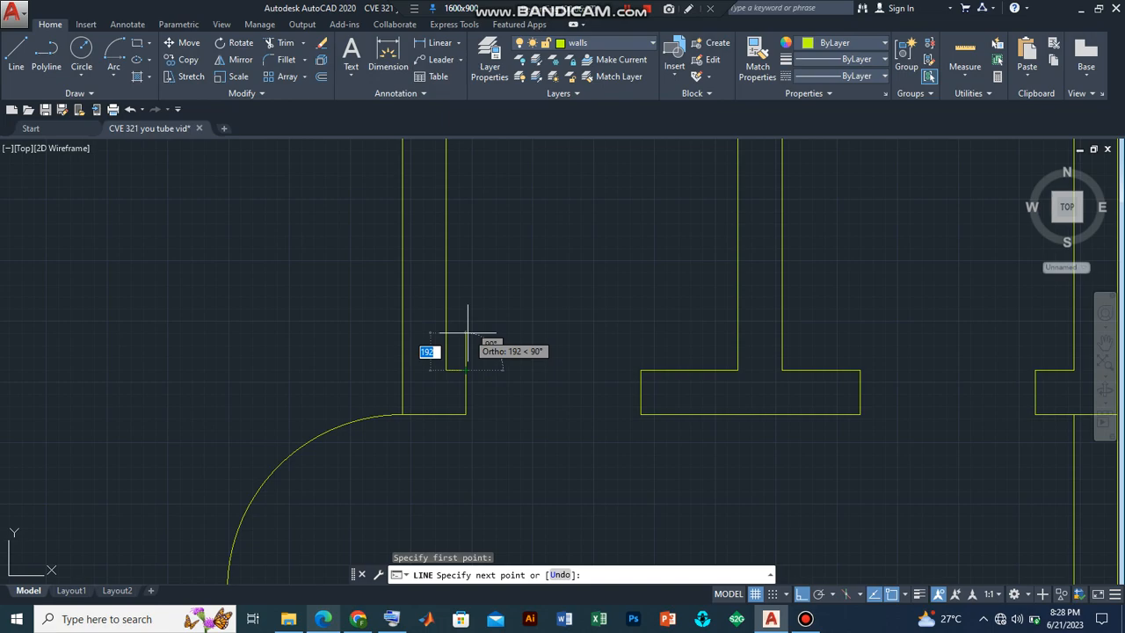
type("900")
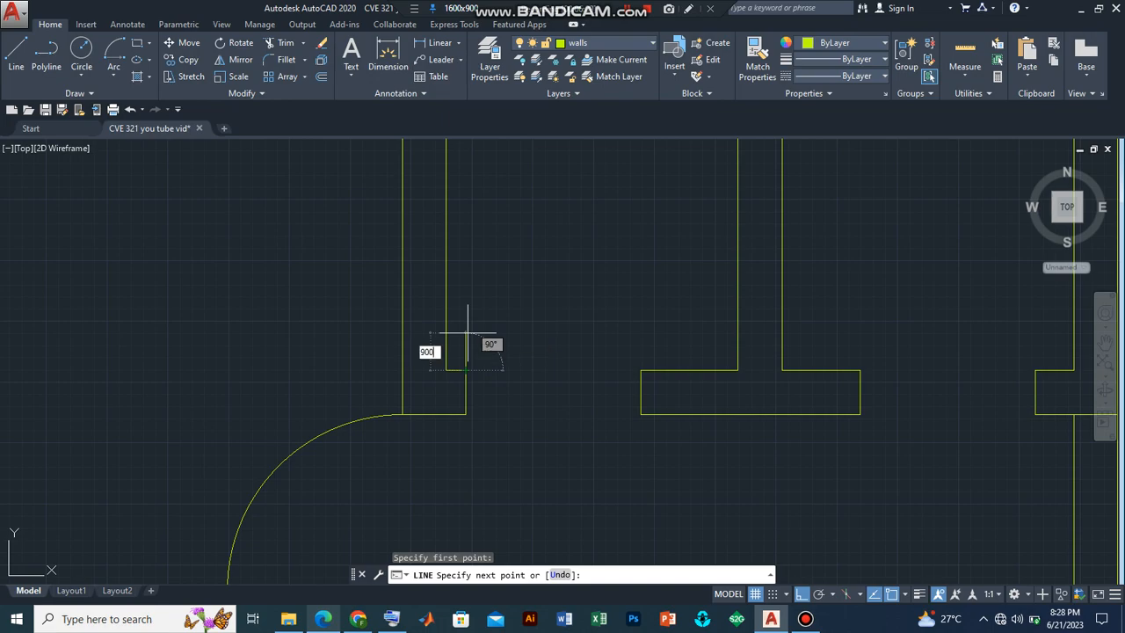
key("Return")
scroll(545, 303, "down", 2)
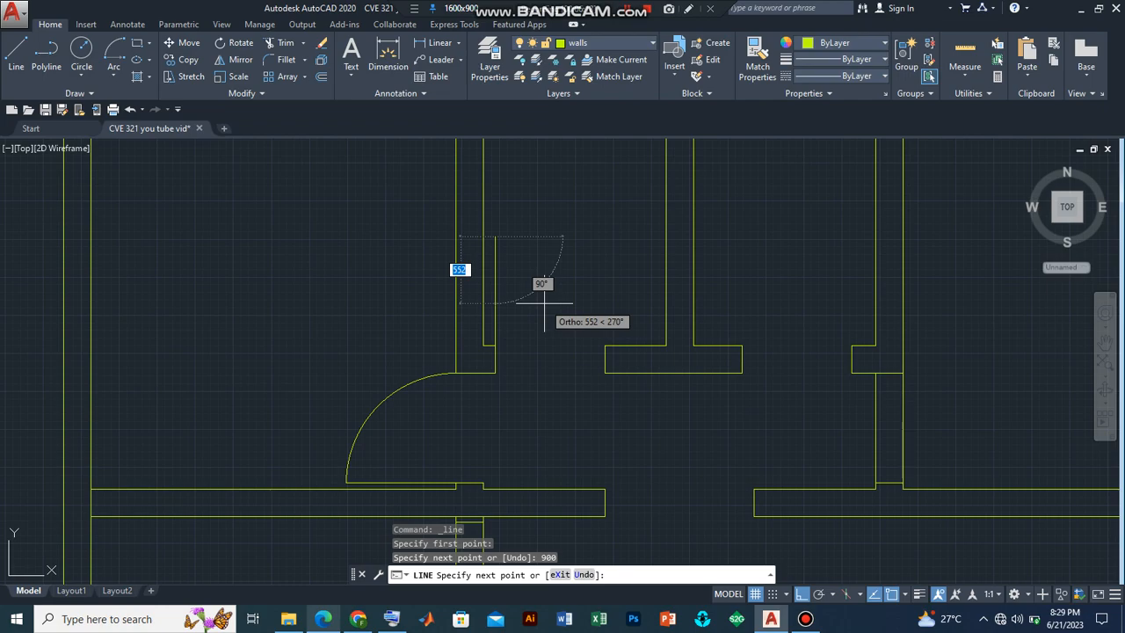
key("Escape")
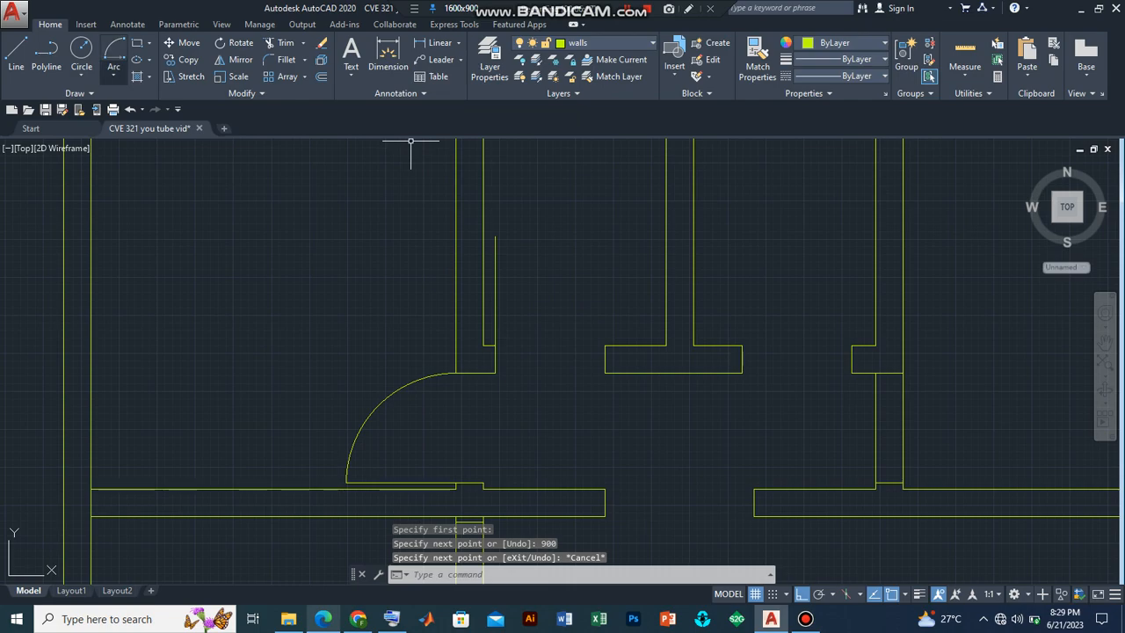
- Draw a Start-Center-End swing arc from the far wall corner, centred on the hinge, to the leaf's tip
left_click(114, 71)
left_click(136, 99)
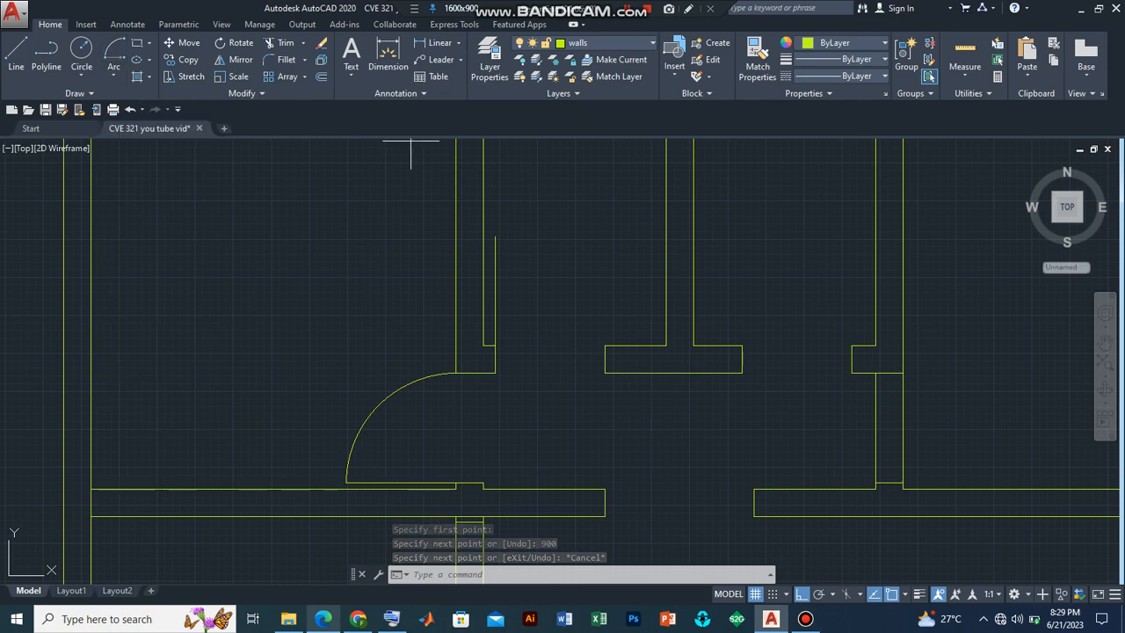
left_click(604, 345)
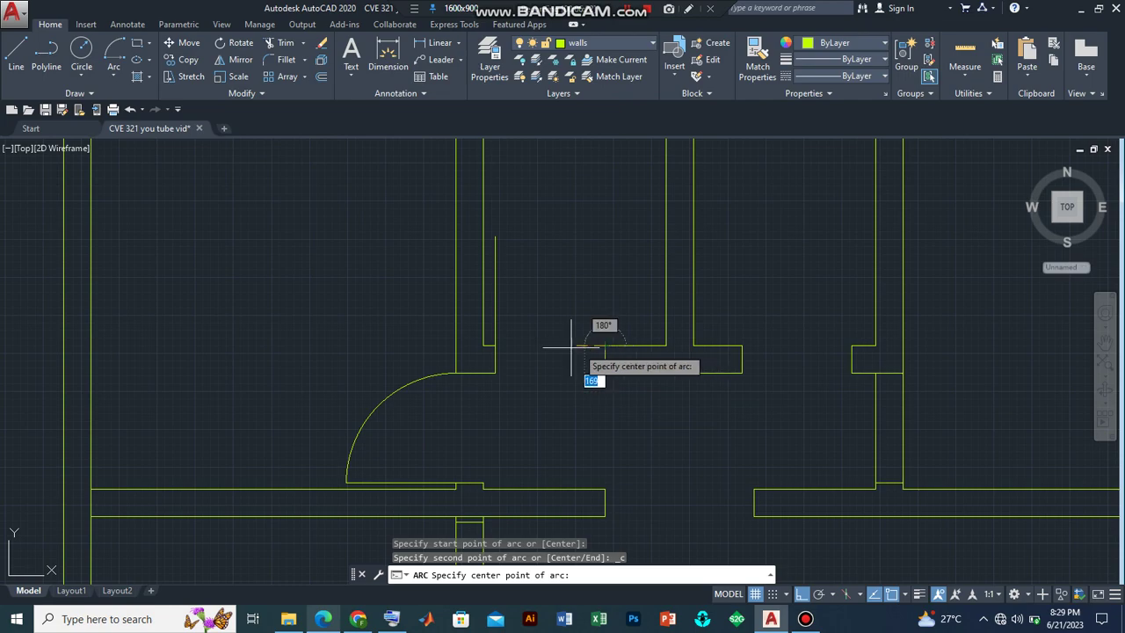
left_click(495, 345)
left_click(495, 236)
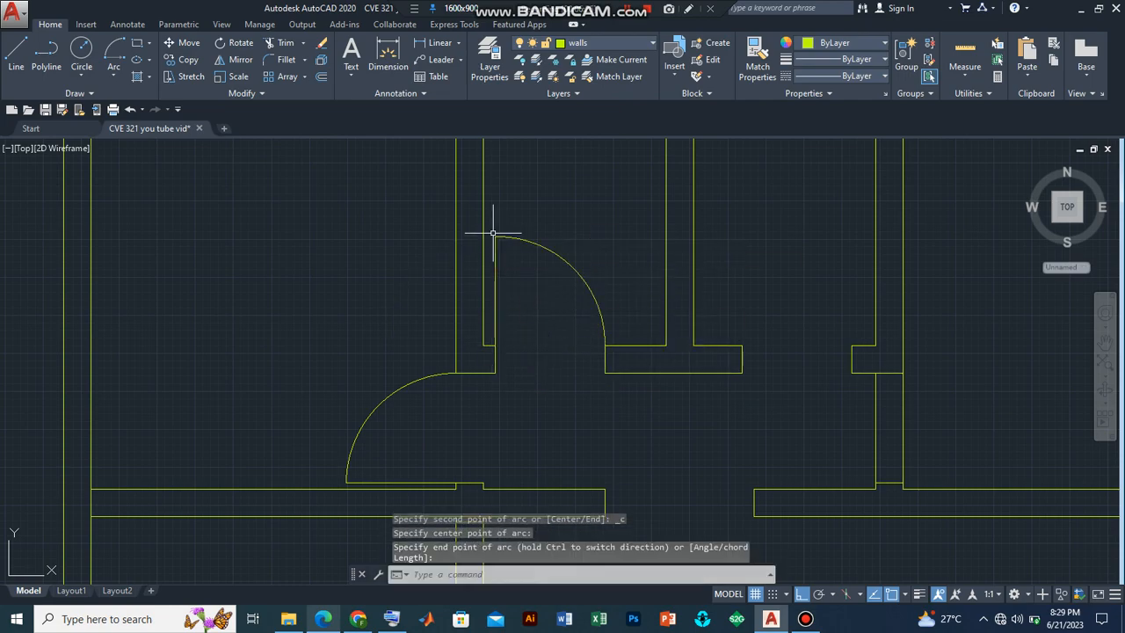
key("Return")
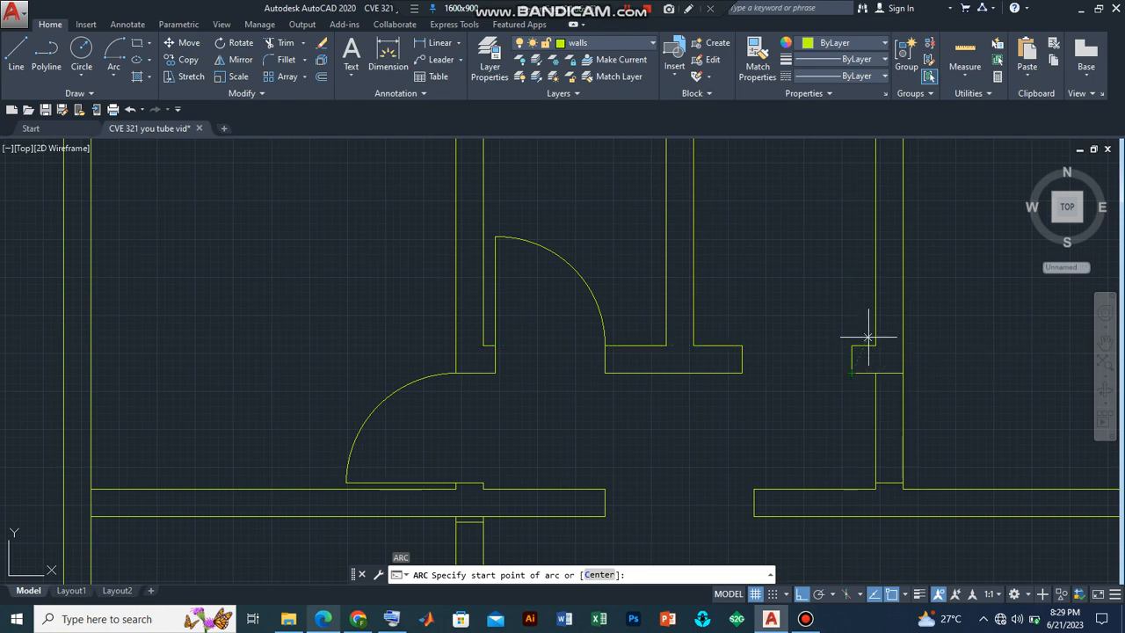
key("Escape")
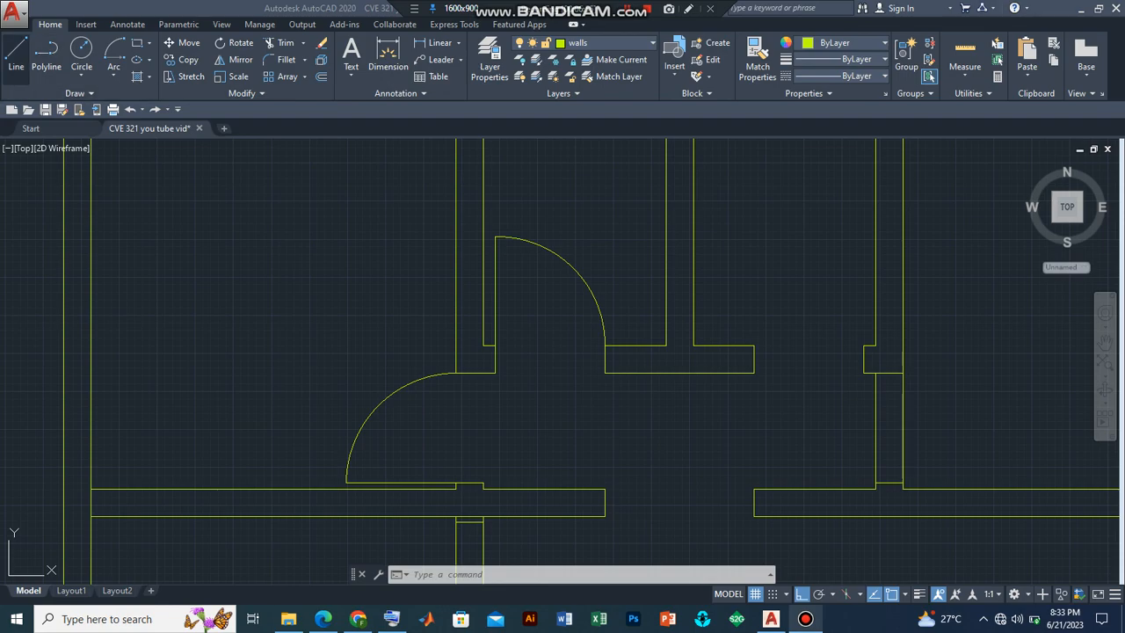
- Draw a 900-unit vertical door leaf rising from the right opening's wall corner
left_click(15, 53)
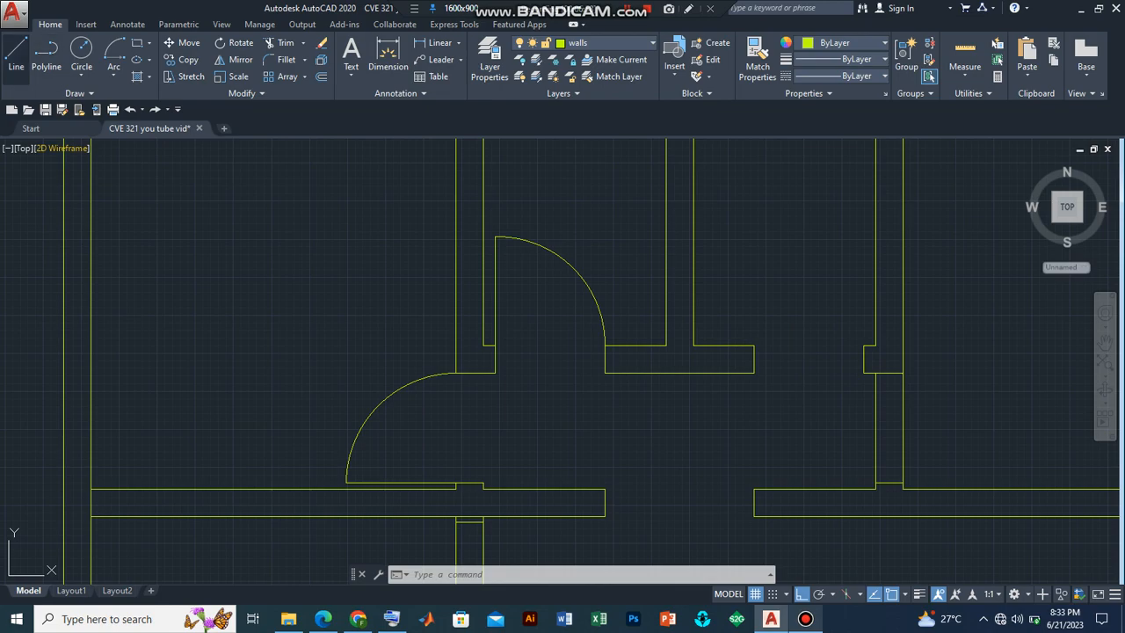
left_click(863, 347)
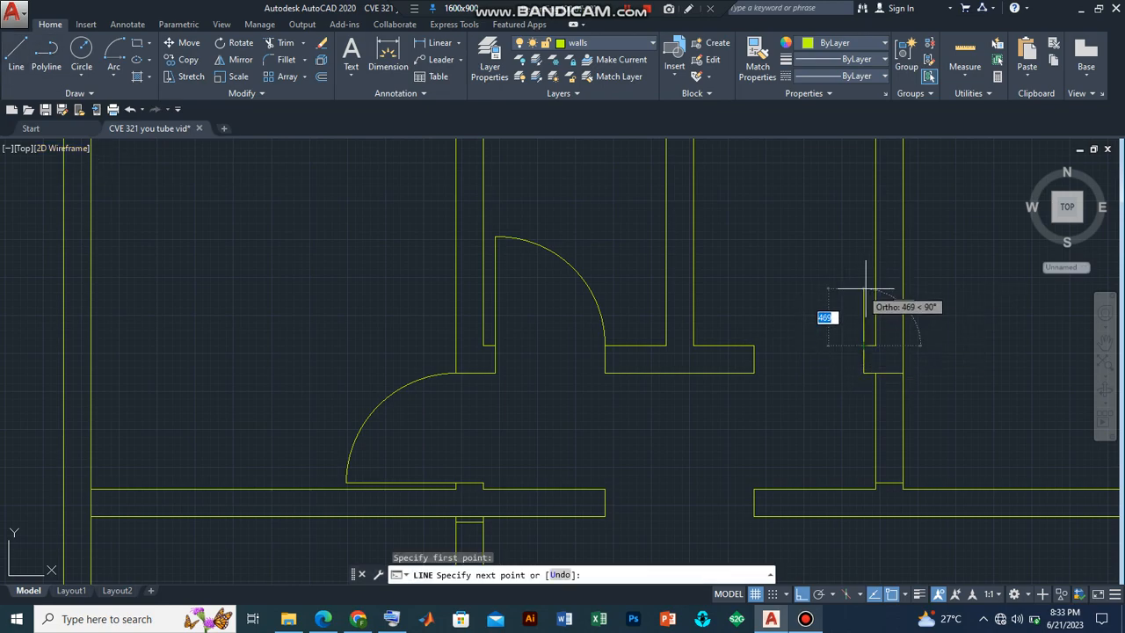
type("900")
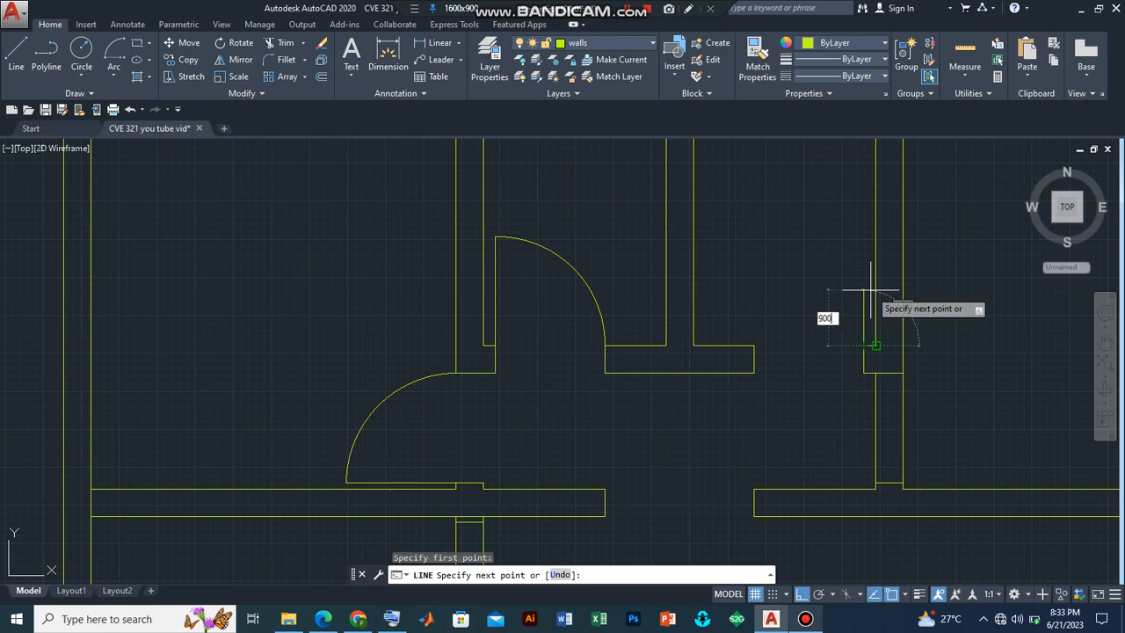
key("Return")
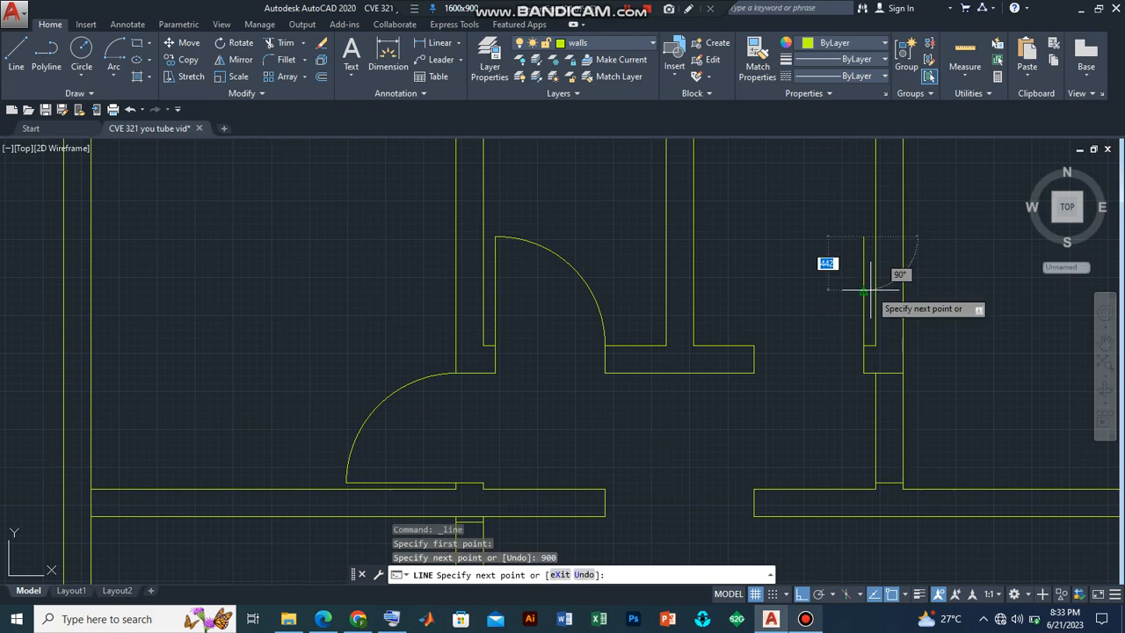
key("Return")
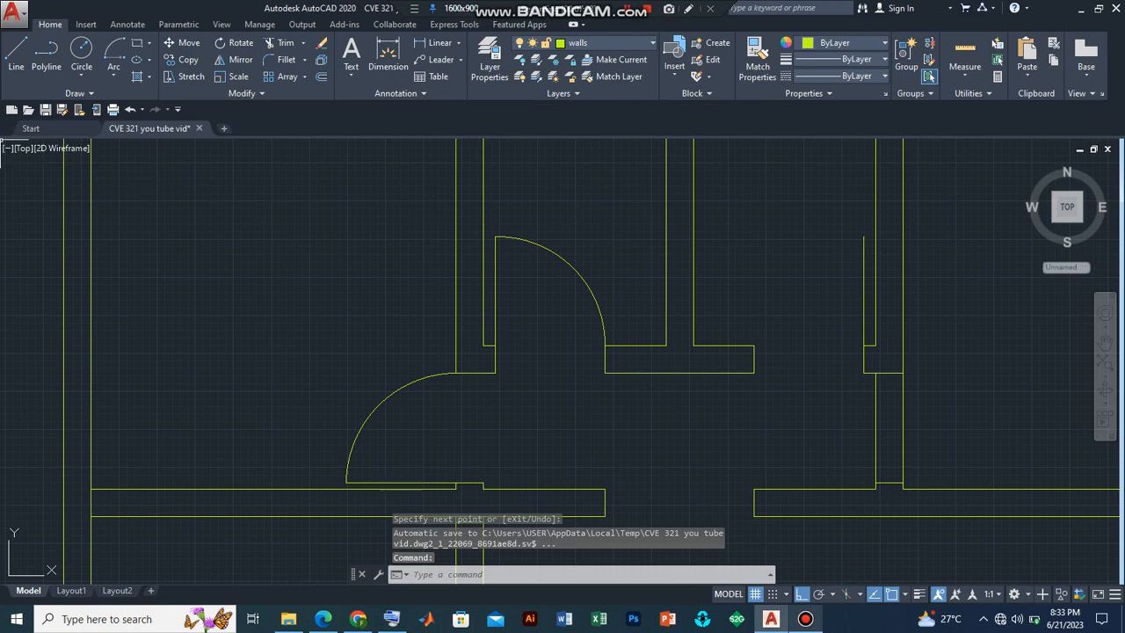
- Draw a Start-Center-End swing arc from the right leaf's tip, centred on the hinge, to the wall endpoint
left_click(113, 76)
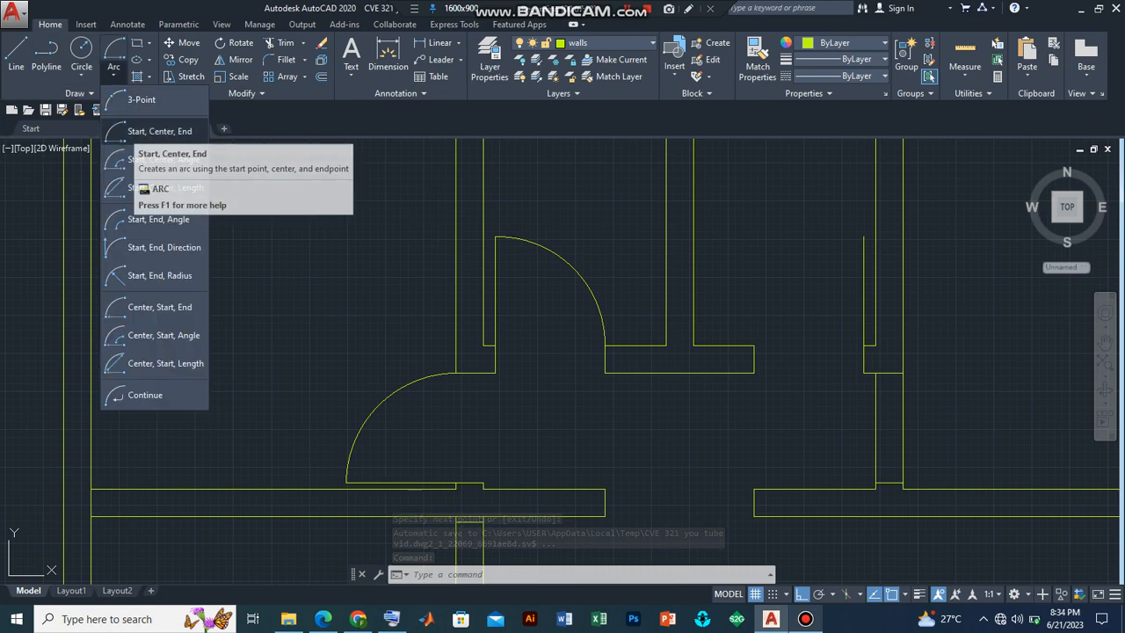
left_click(153, 131)
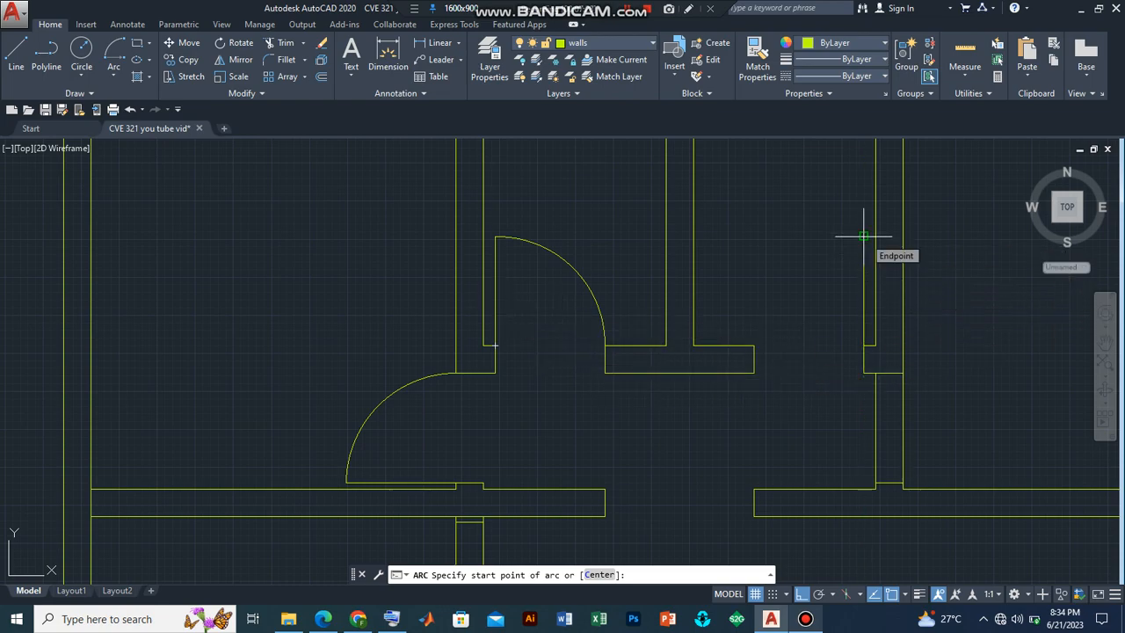
left_click(863, 235)
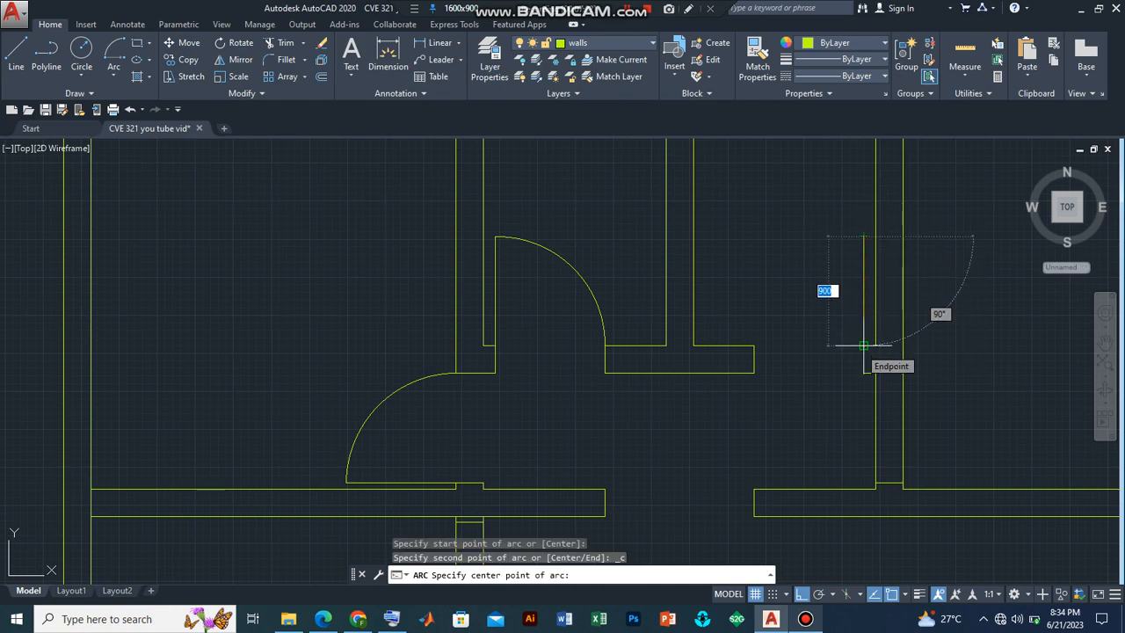
left_click(863, 345)
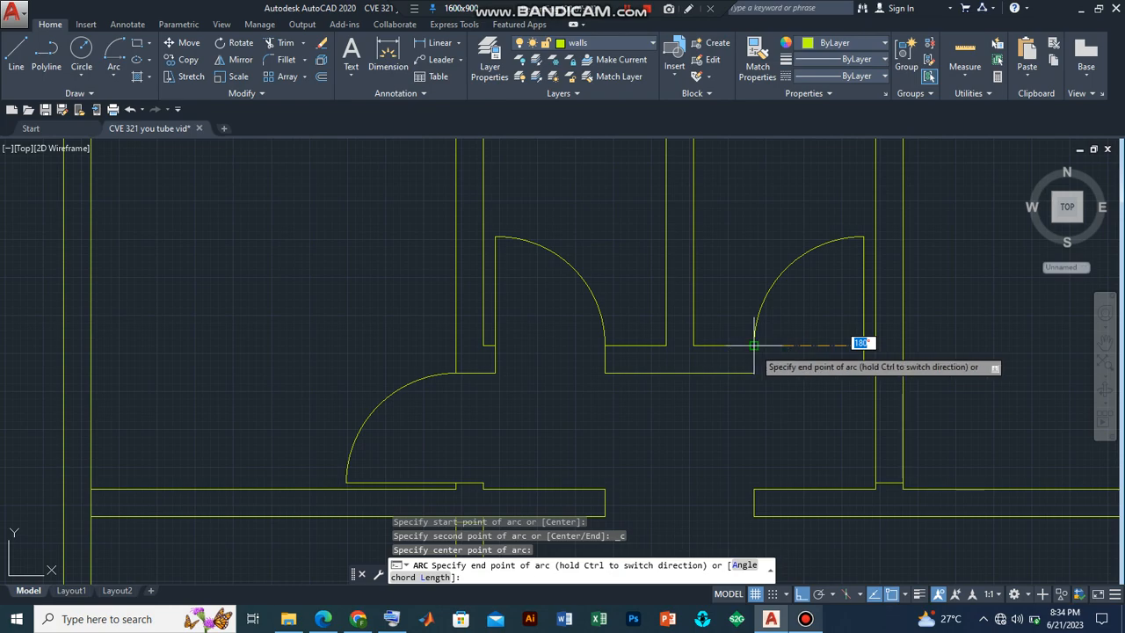
left_click(754, 345)
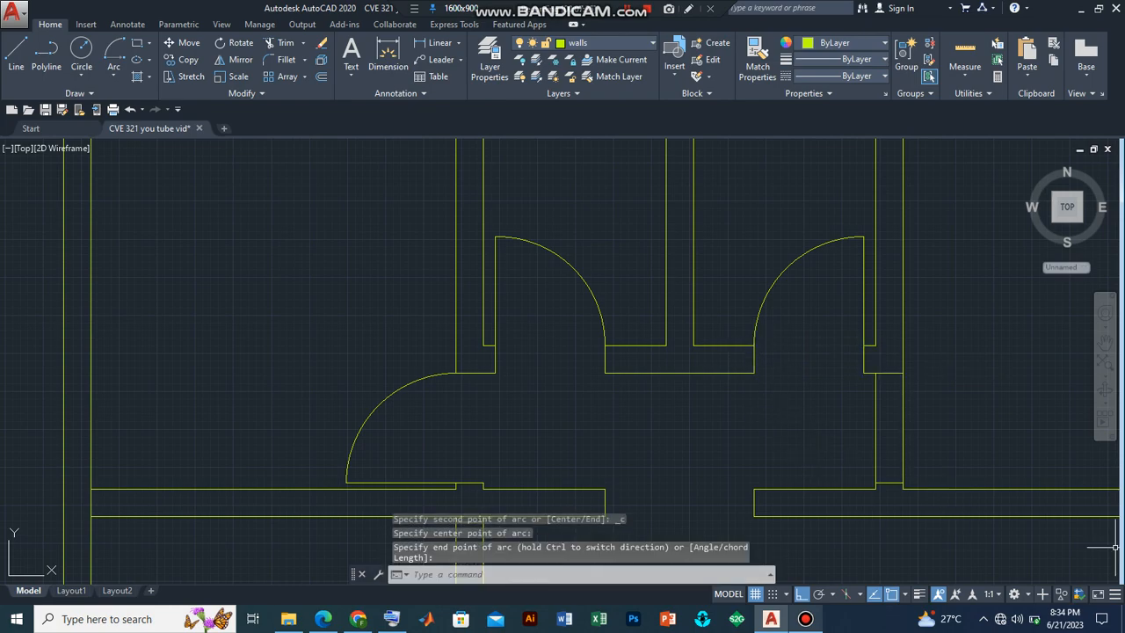
key("Return")
scroll(562, 403, "down", 4)
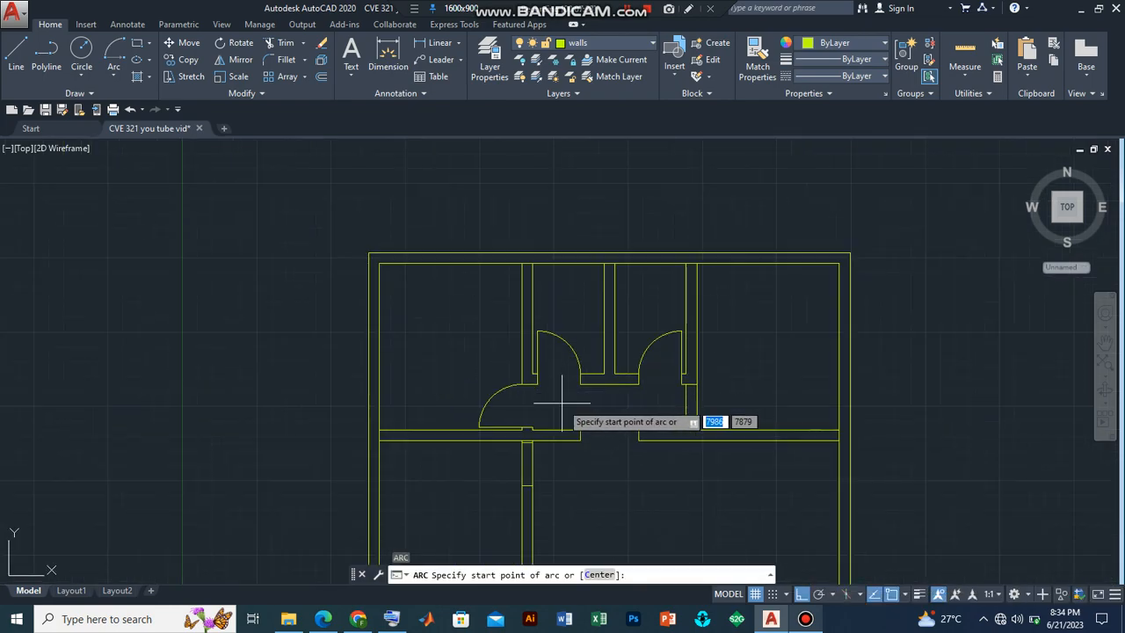
scroll(540, 408, "up", 2)
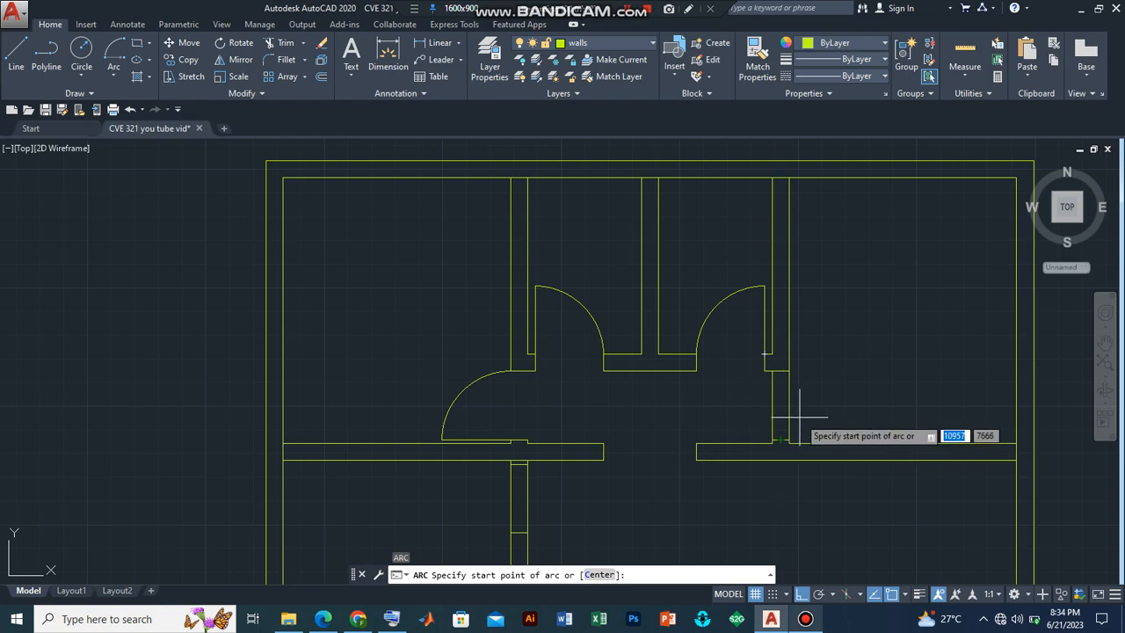
- Draw a 900-long line from the wall endpoint, then undo it as misplaced
key("Escape")
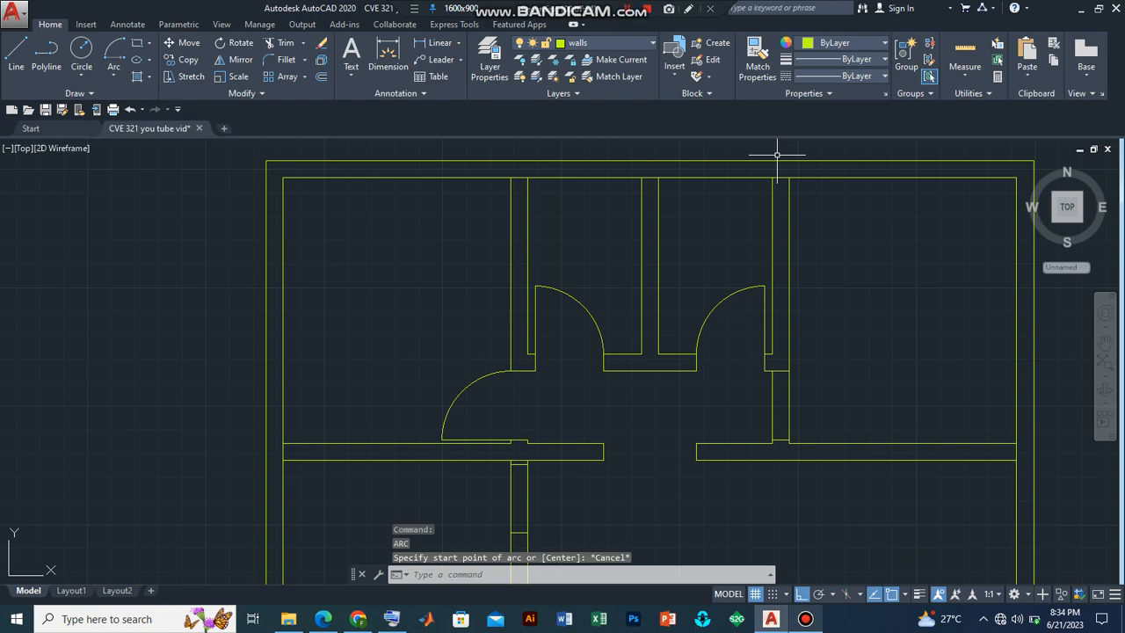
key("ctrl+z")
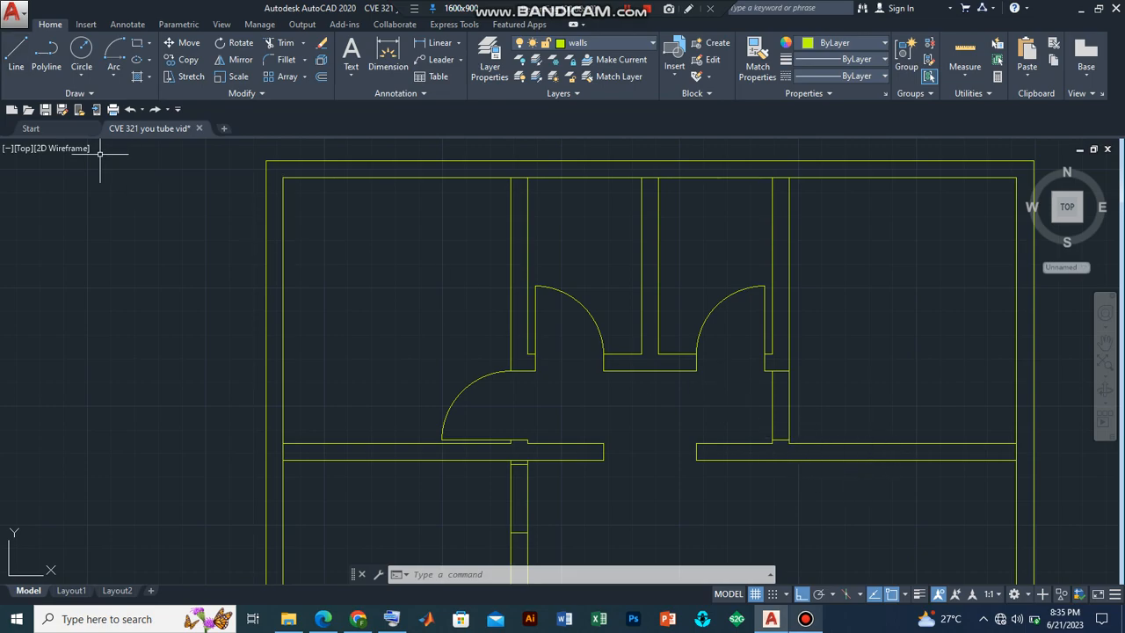
left_click(16, 54)
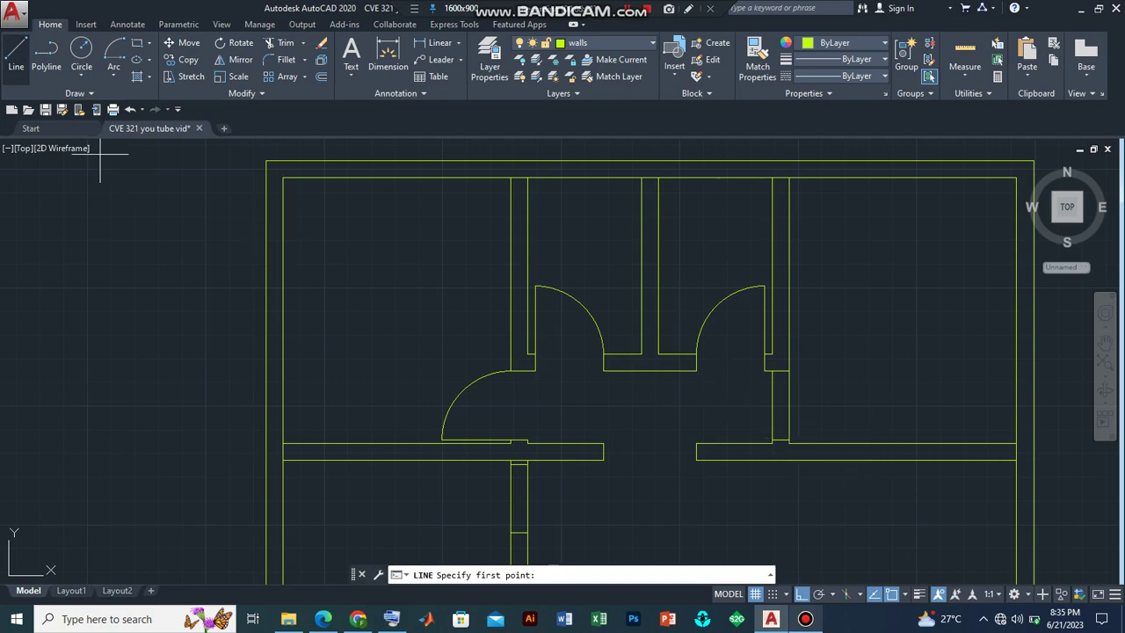
left_click(789, 437)
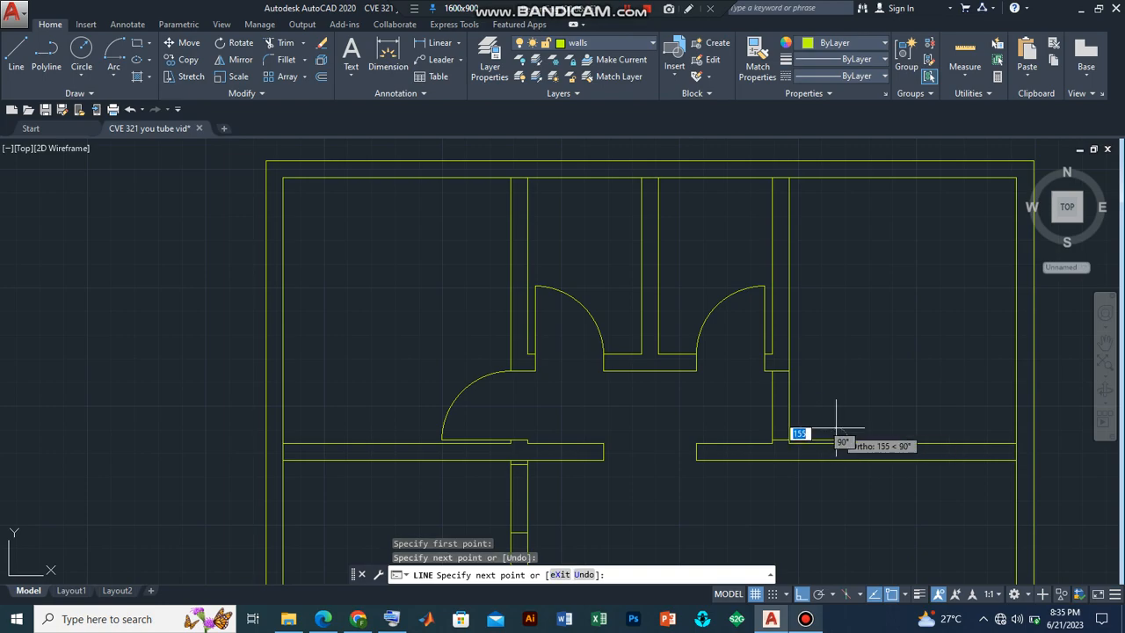
type("900")
key("Return")
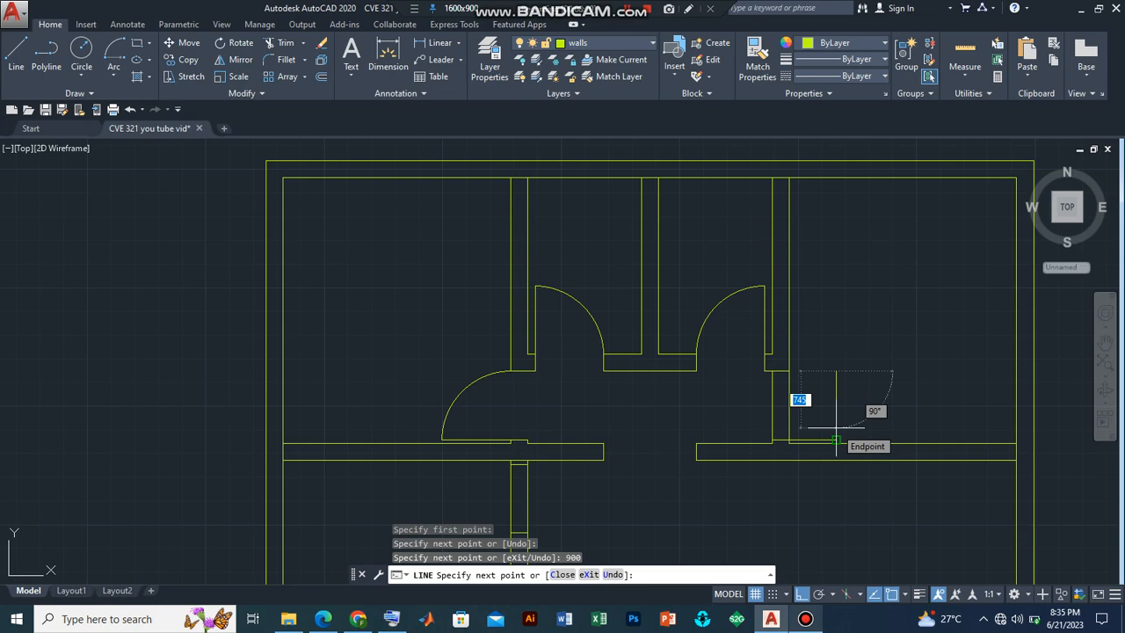
key("Return")
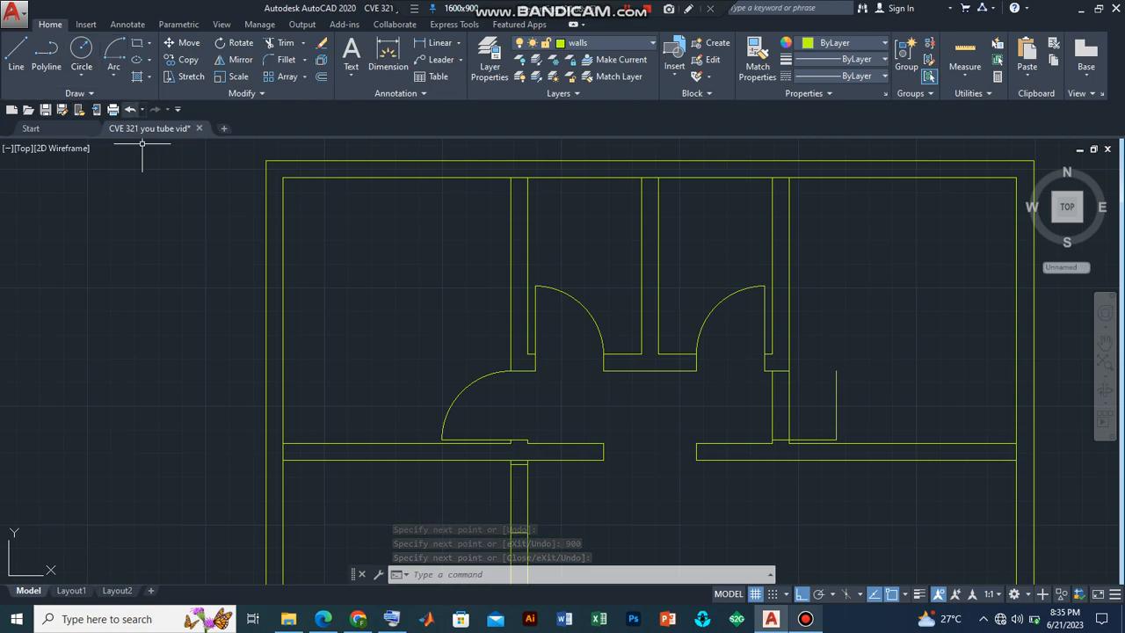
left_click(130, 109)
- Redraw the 900-long door leaf line starting exactly at the room corner
left_click(16, 54)
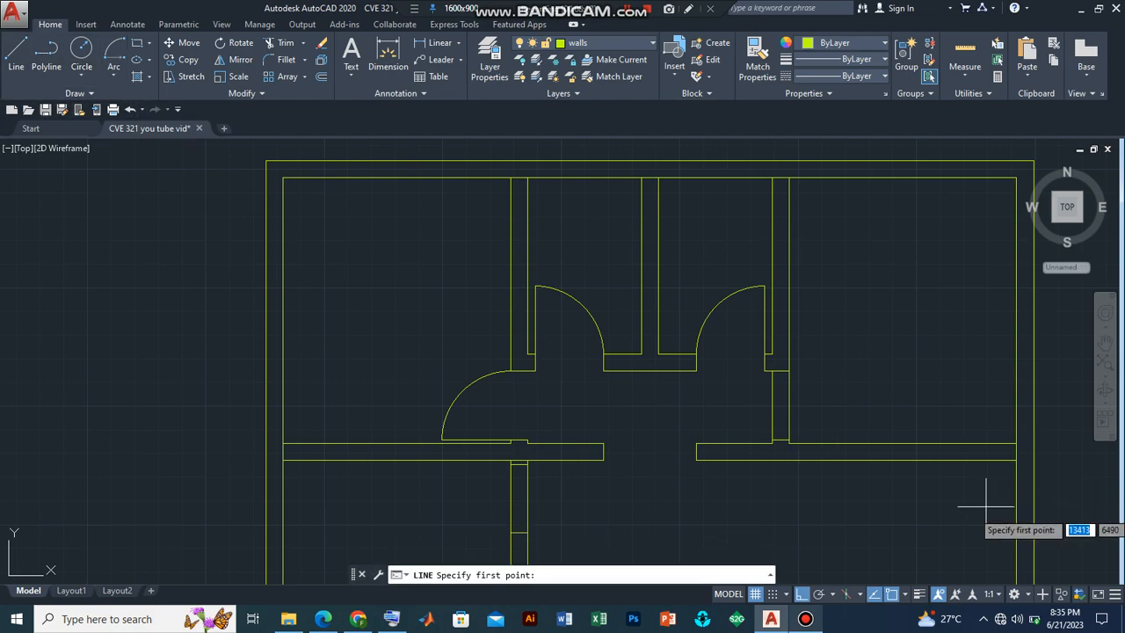
left_click(788, 439)
type("900")
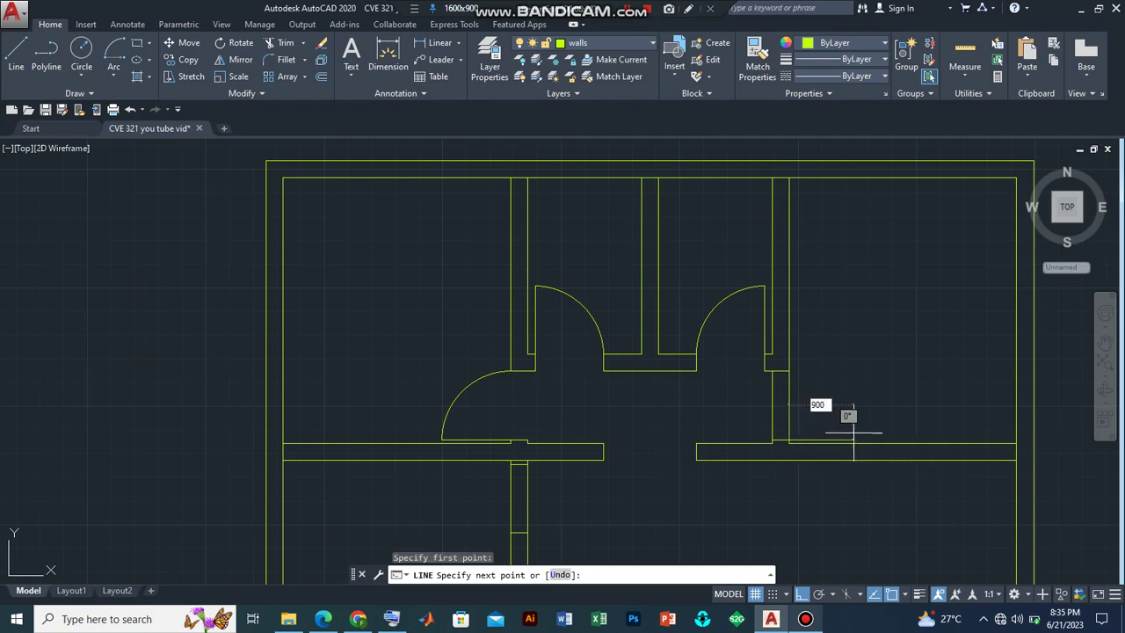
key("Return")
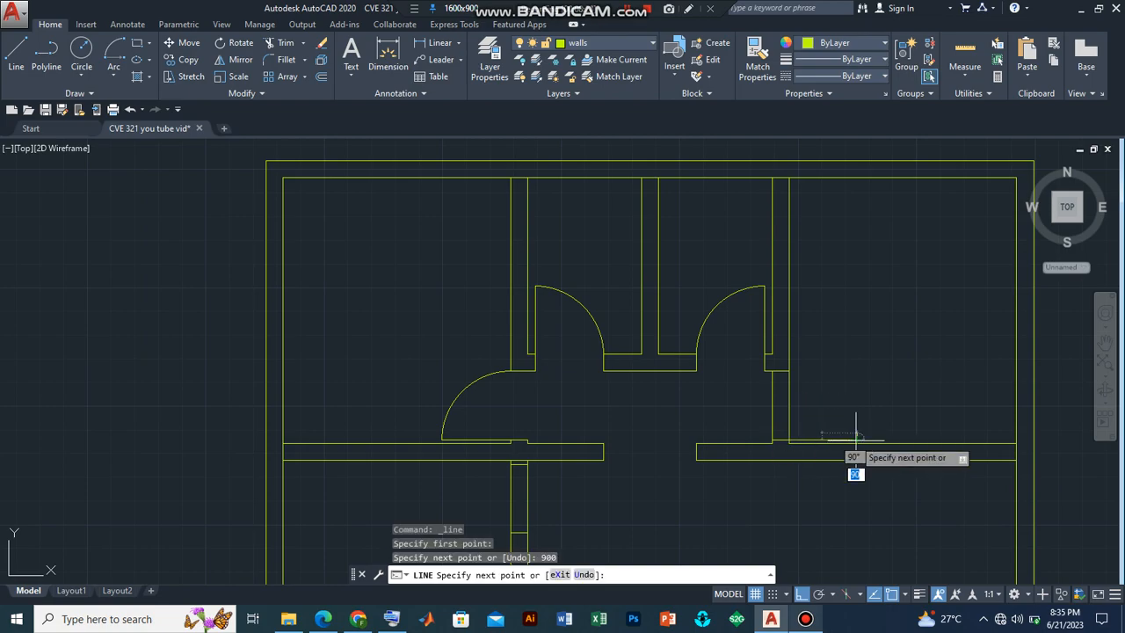
type("1")
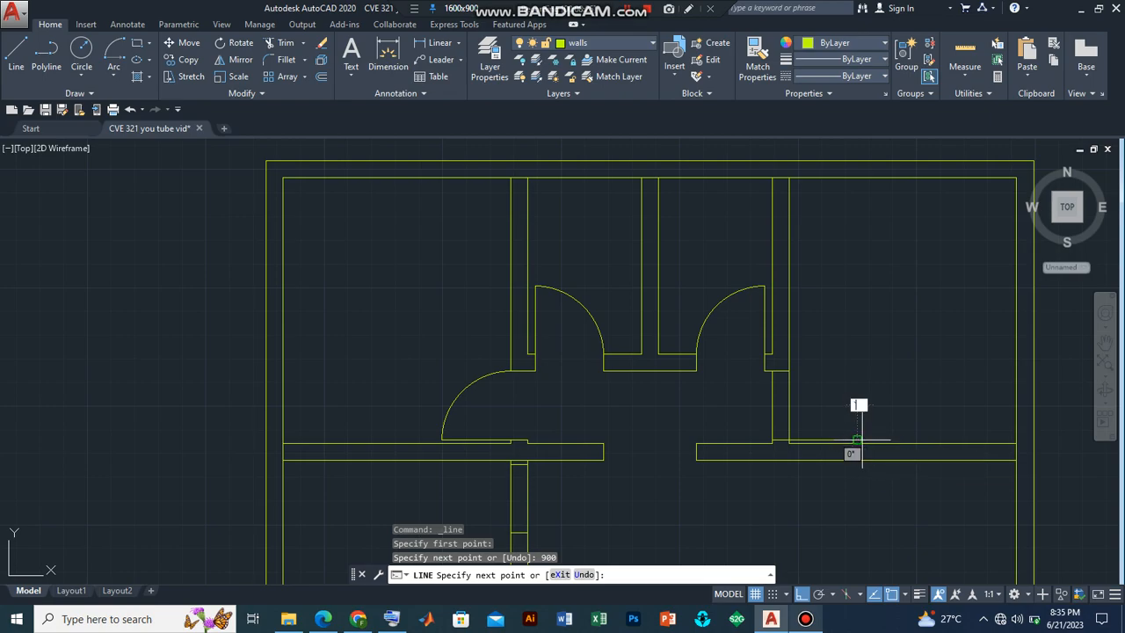
key("Escape")
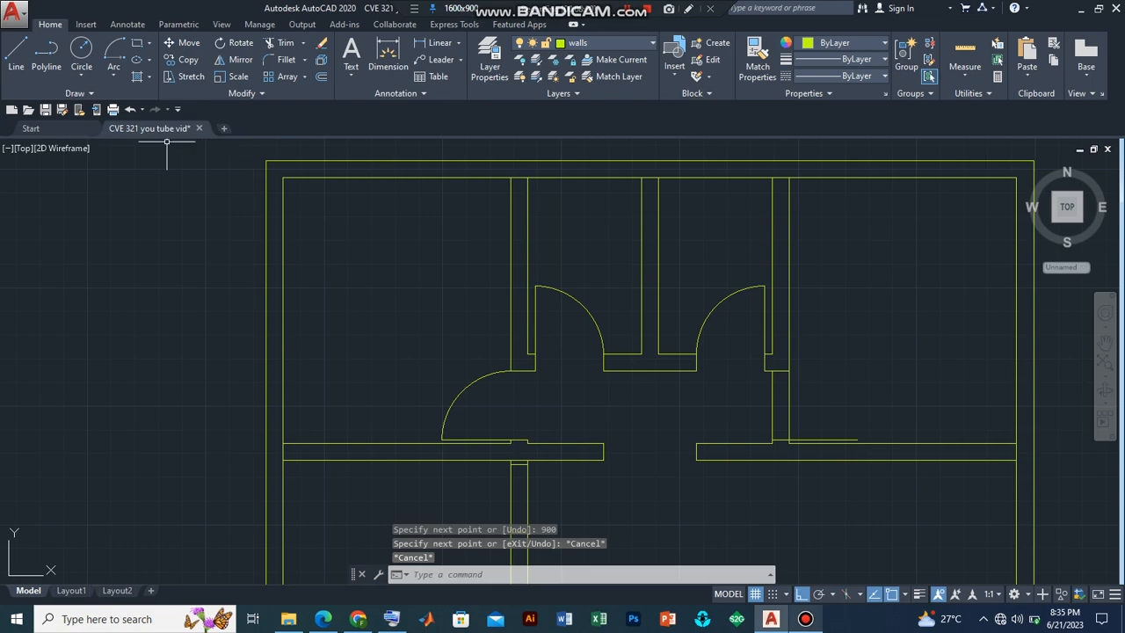
left_click(113, 76)
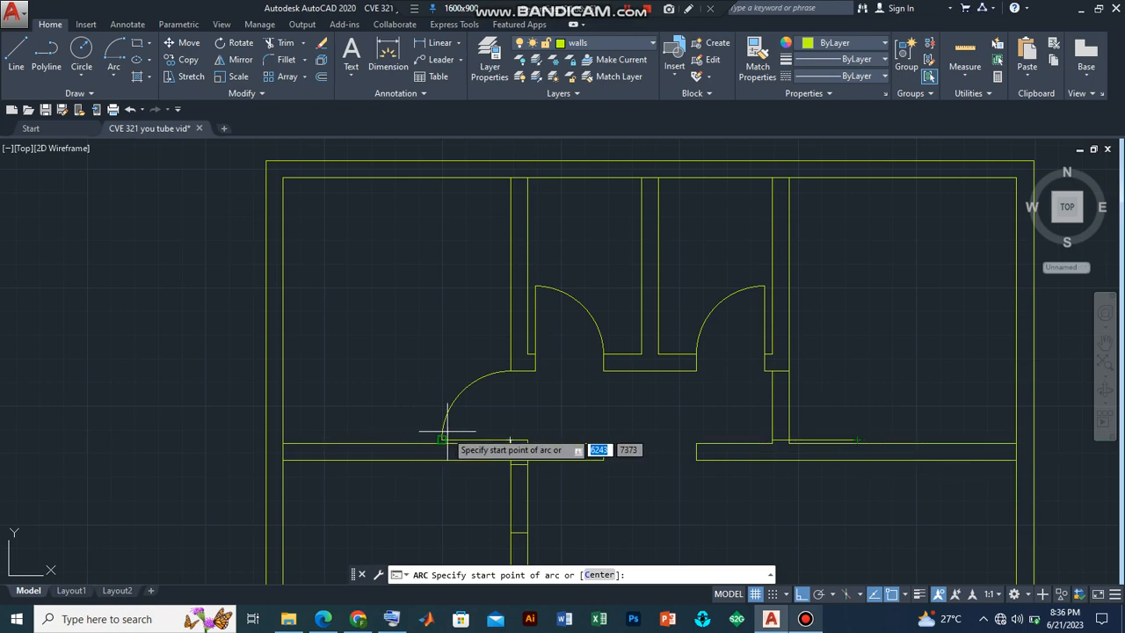
- Draw the swing arc from the leaf's outer end, centred on the hinge corner, ending on the wall above
left_click(849, 439)
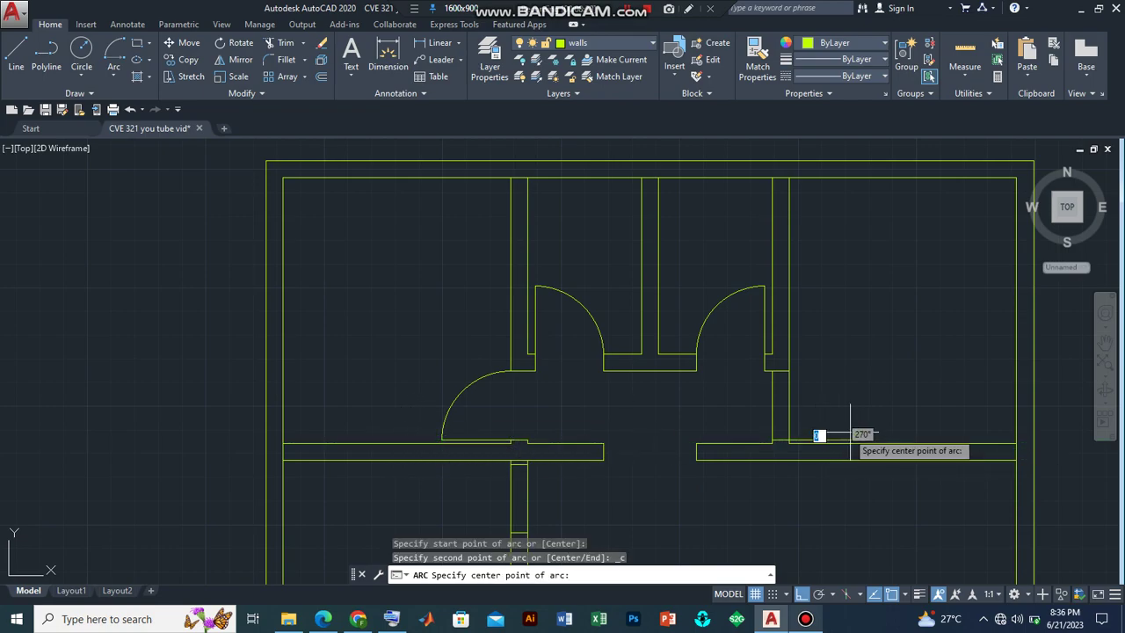
left_click(789, 440)
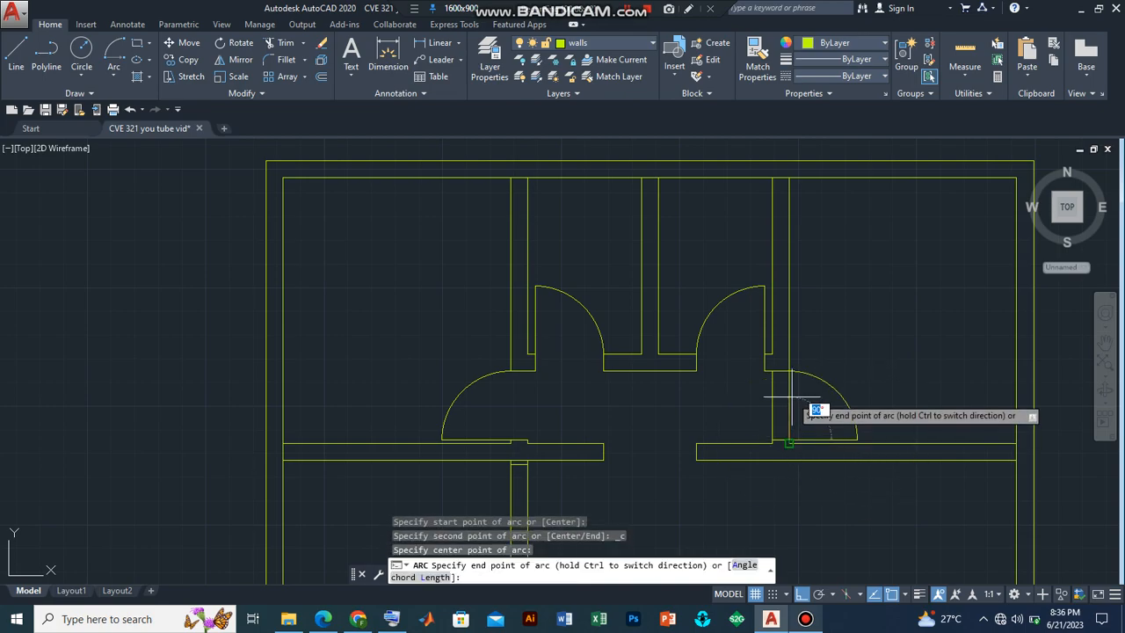
left_click(788, 372)
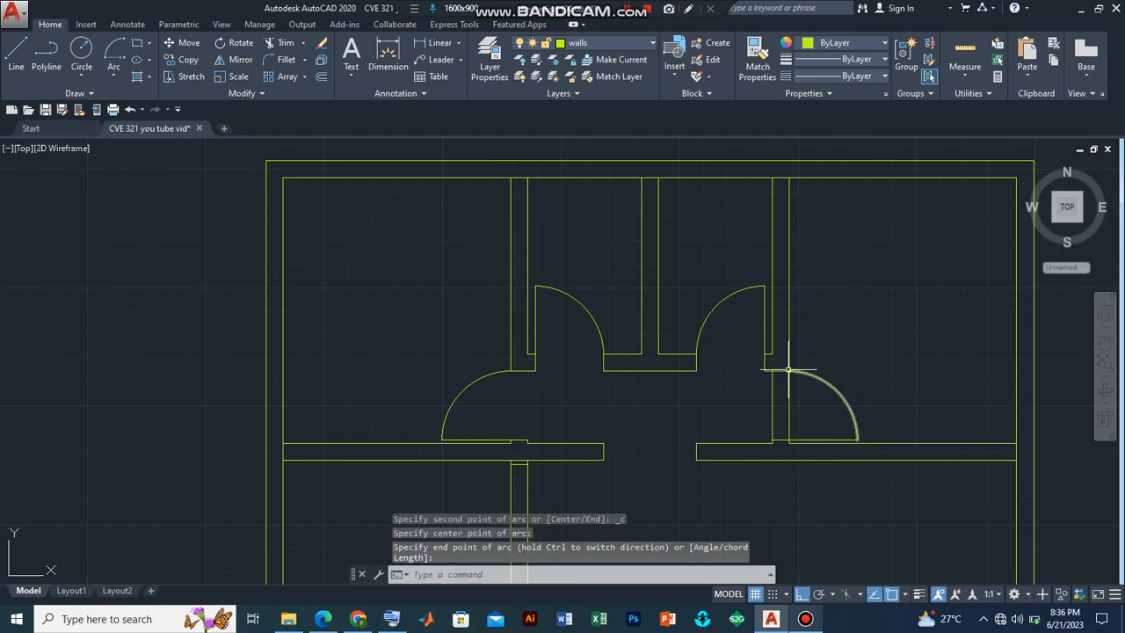
key("Return")
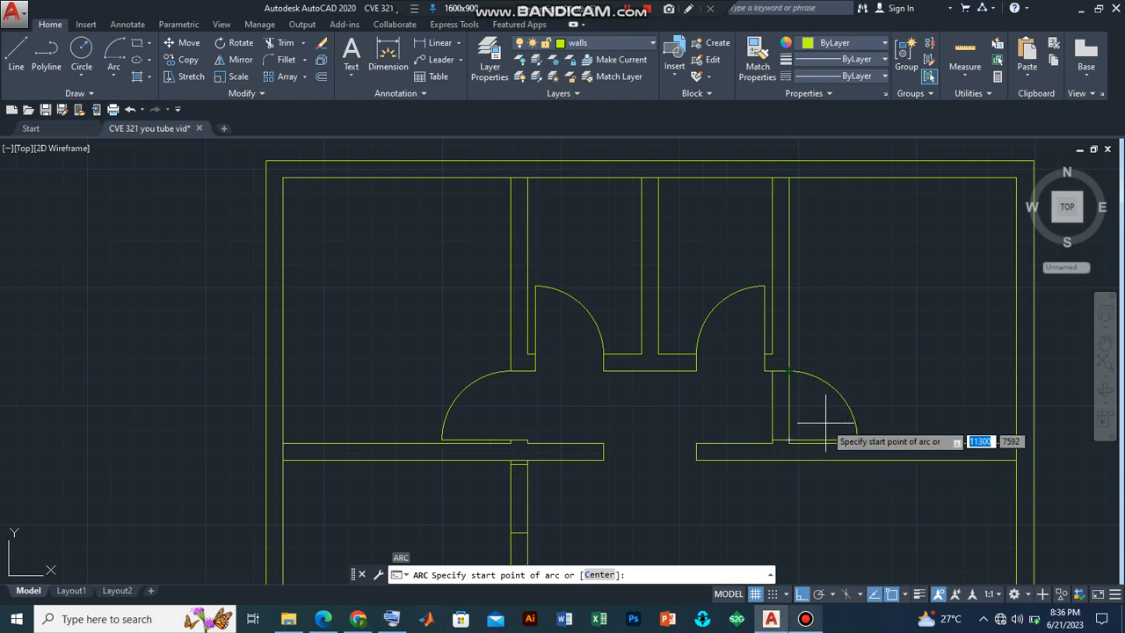
key("Escape")
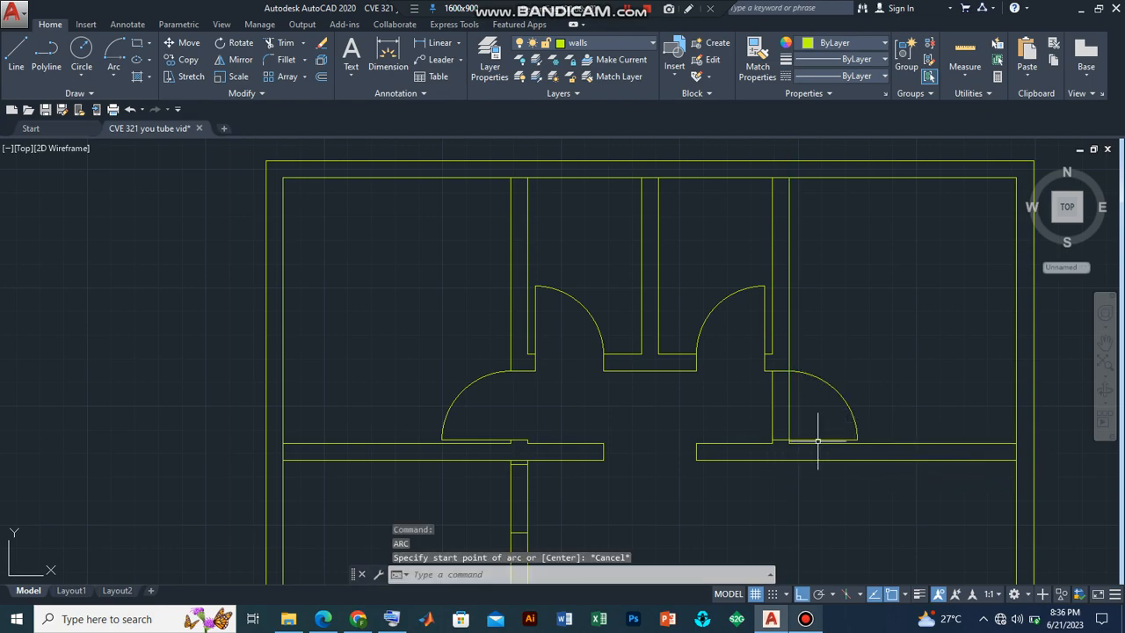
- Crossing-select the walls and arc as cutting edges and trim the jamb segment inside the swing
left_click(816, 427)
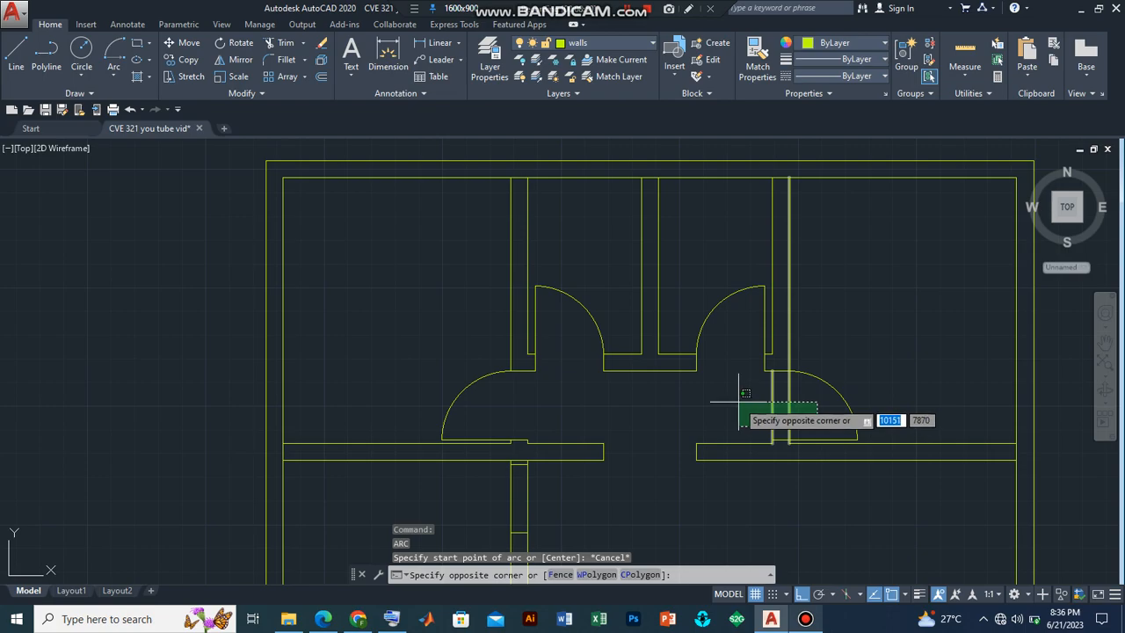
key("Escape")
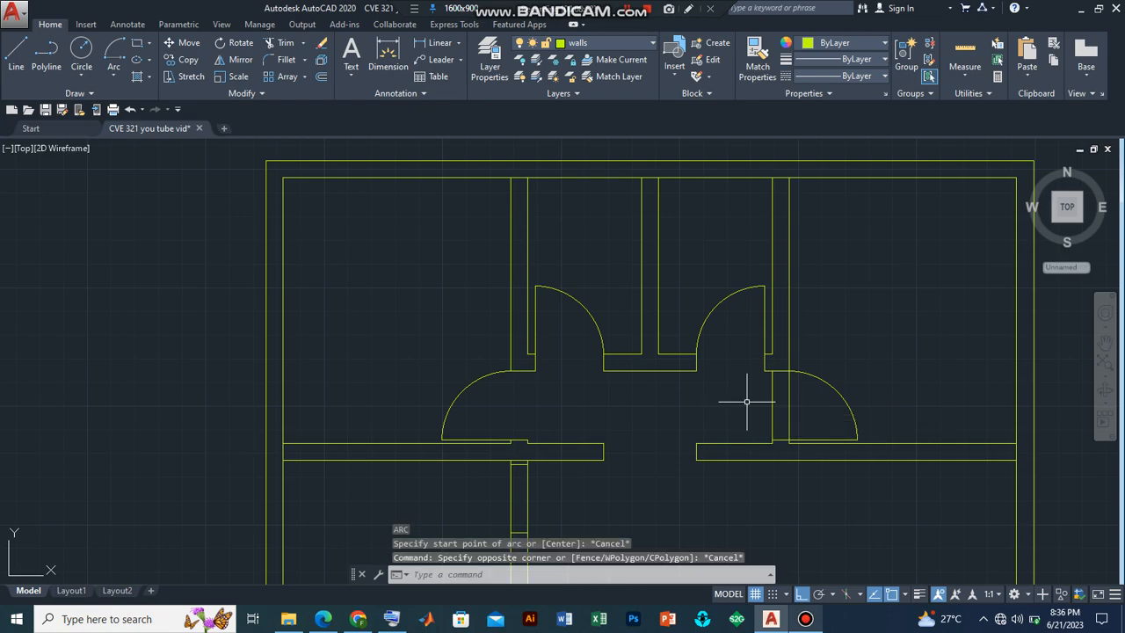
left_click(806, 455)
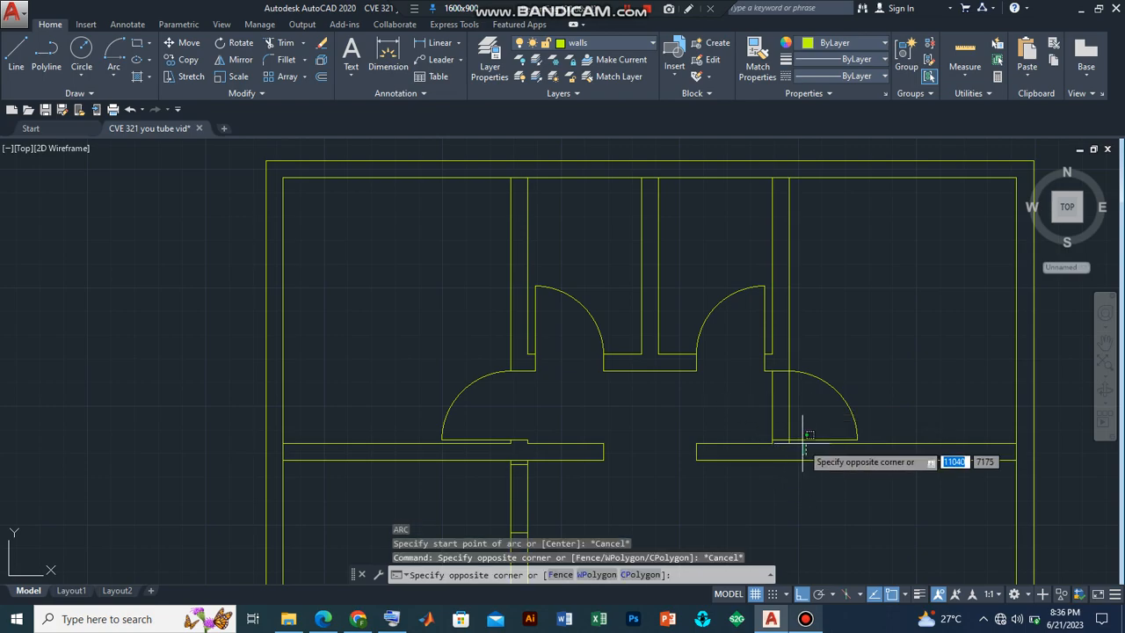
left_click(760, 350)
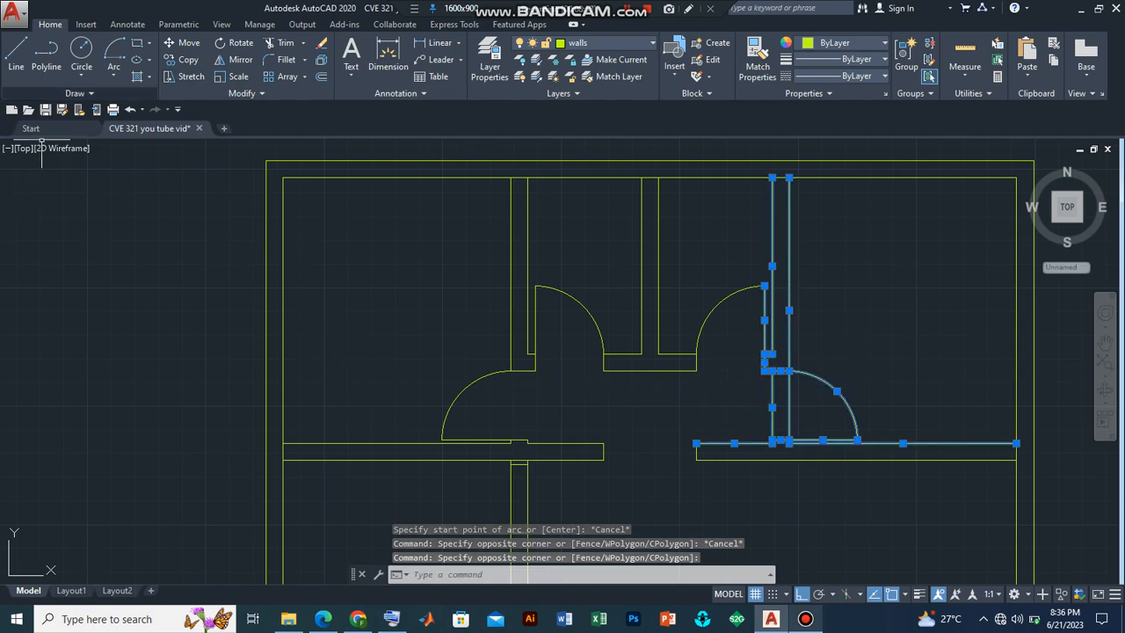
left_click(279, 42)
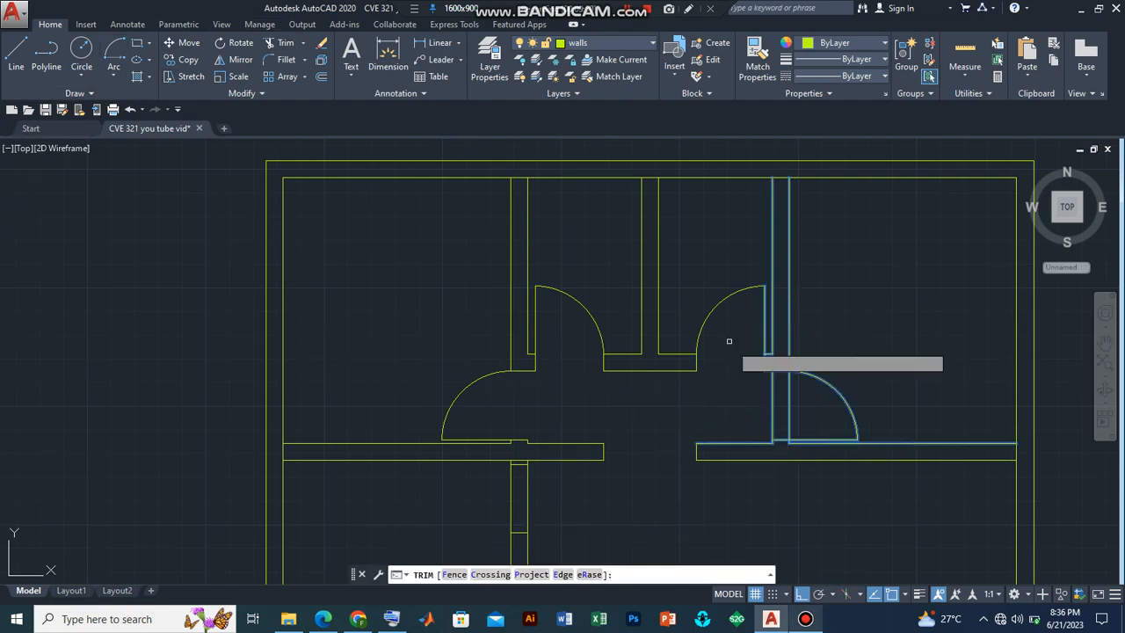
left_click(771, 411)
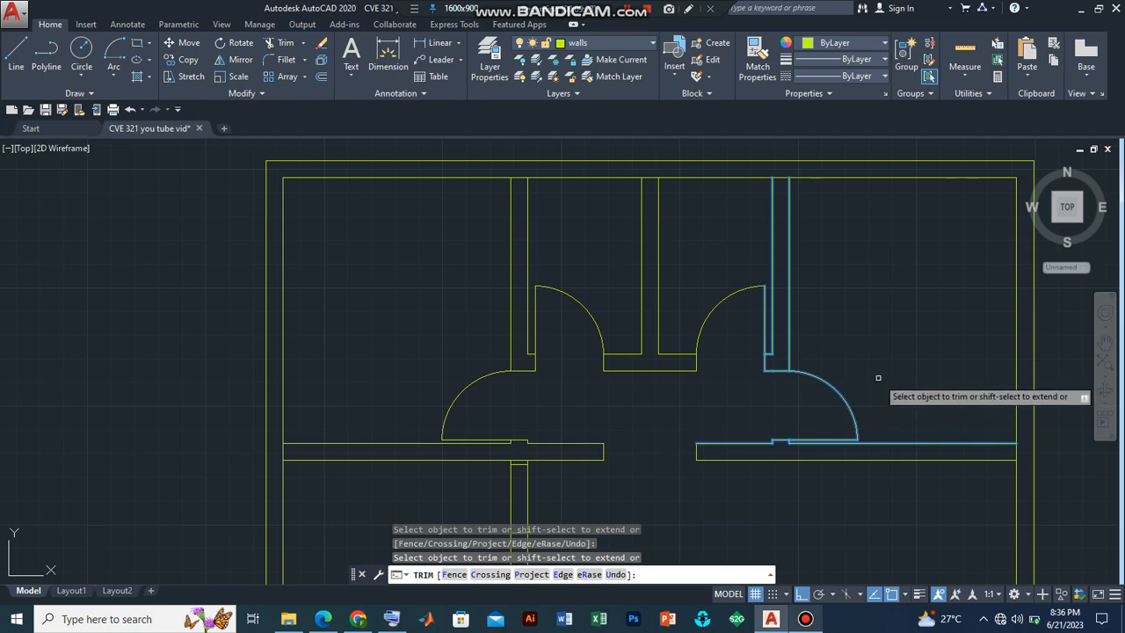
key("Escape")
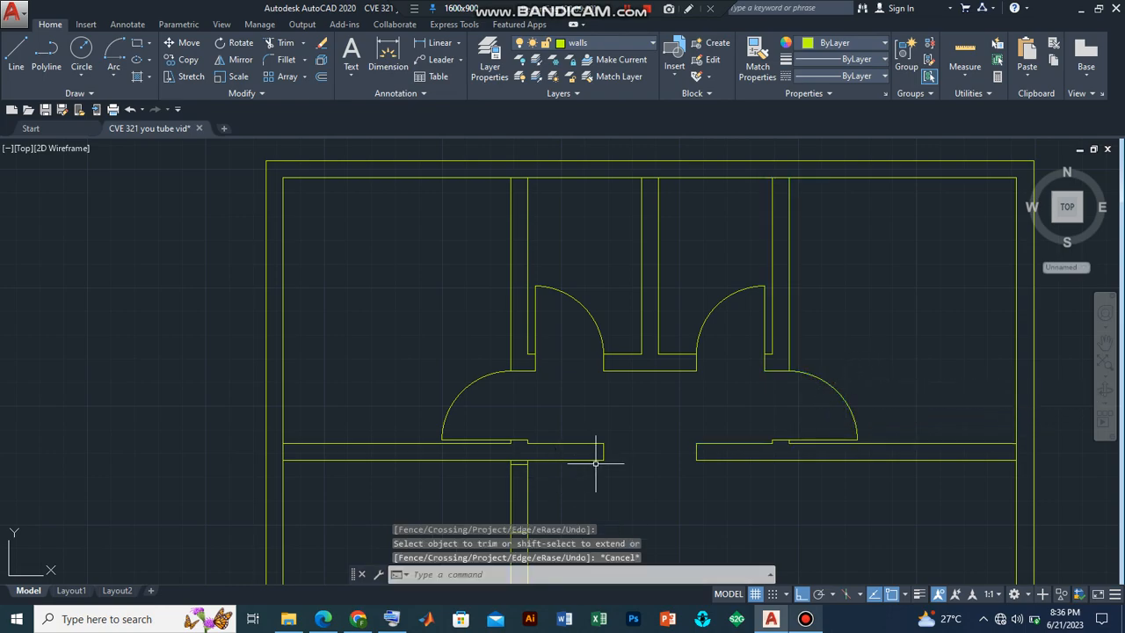